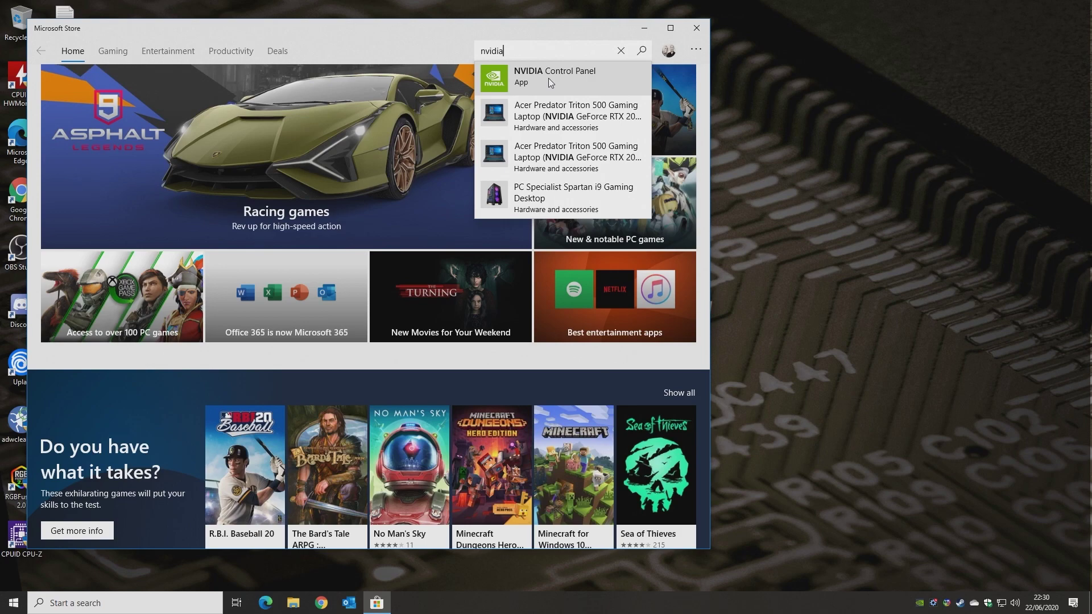
Open the NVIDIA Control Panel listing in the Microsoft Store and launch the installed NVIDIA Control Panel.
{"action": "left_click", "coordinate": [549, 83]}
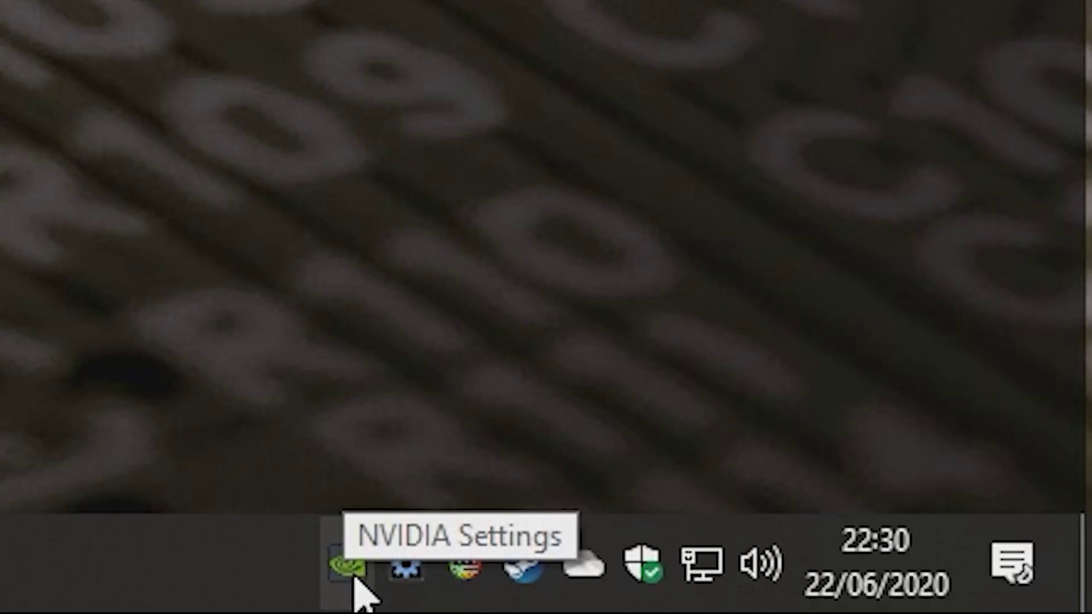
{"action": "right_click", "coordinate": [349, 565]}
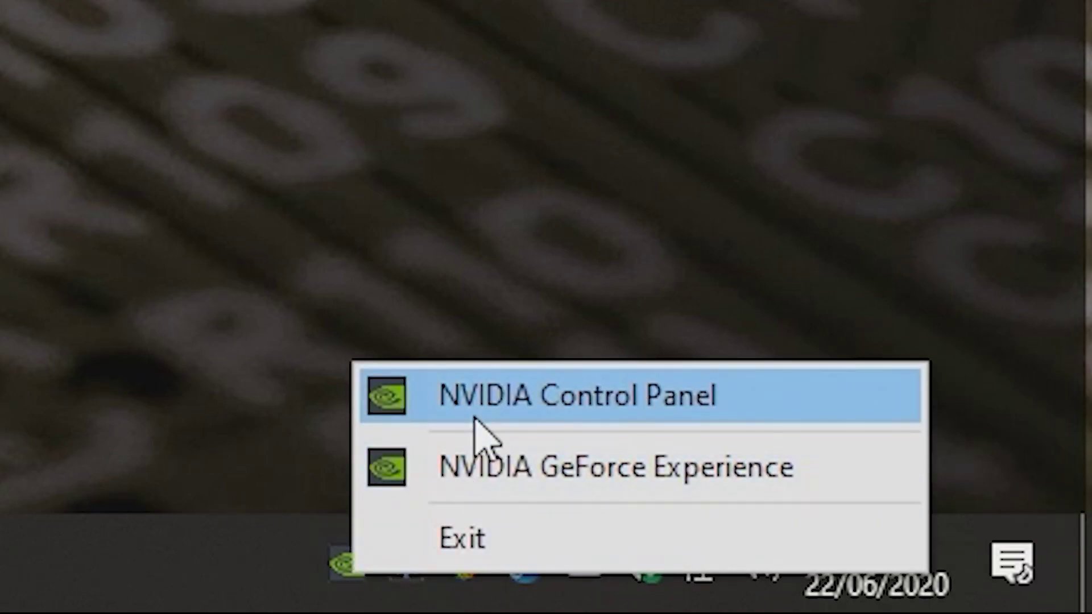
{"action": "left_click", "coordinate": [475, 408]}
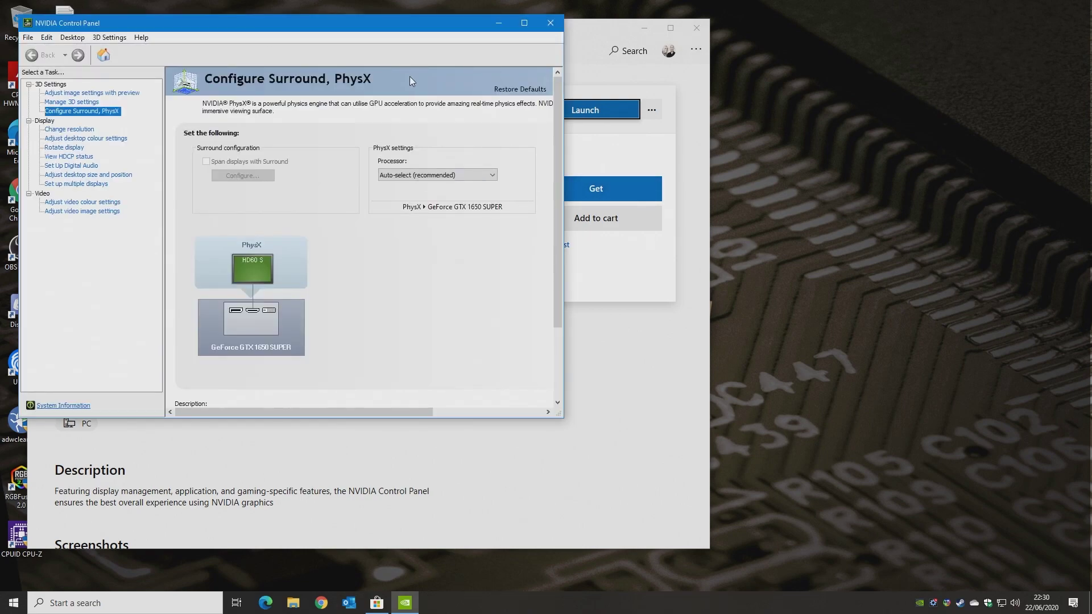
{"action": "left_click_drag", "start_coordinate": [373, 20], "coordinate": [604, 107]}
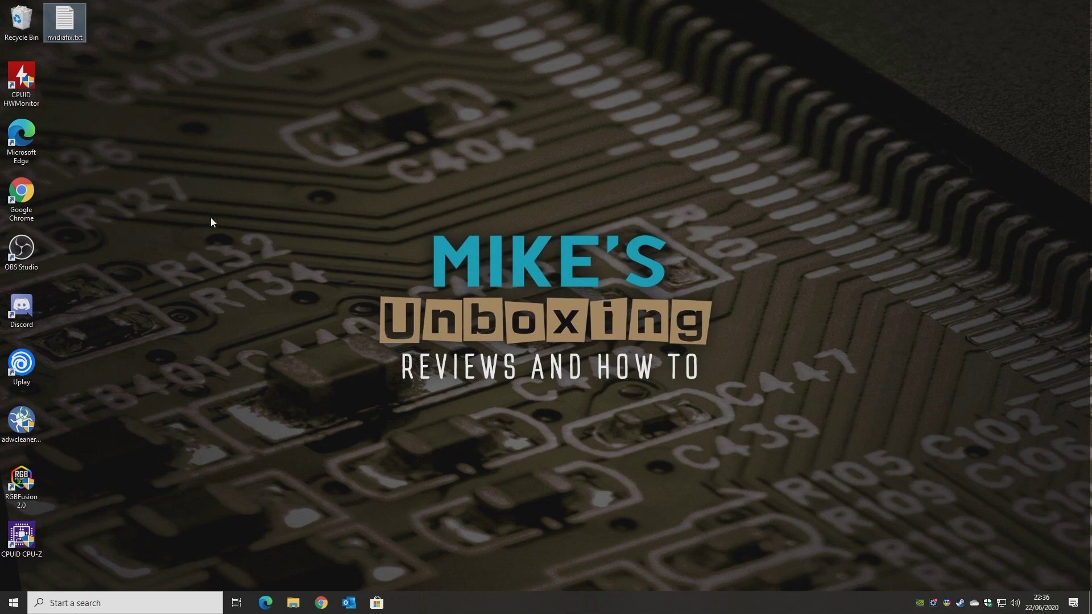
Open nvidiafix.txt from the desktop and copy the value name EnableRID69527 without its quotation marks.
{"action": "double_click", "coordinate": [69, 24]}
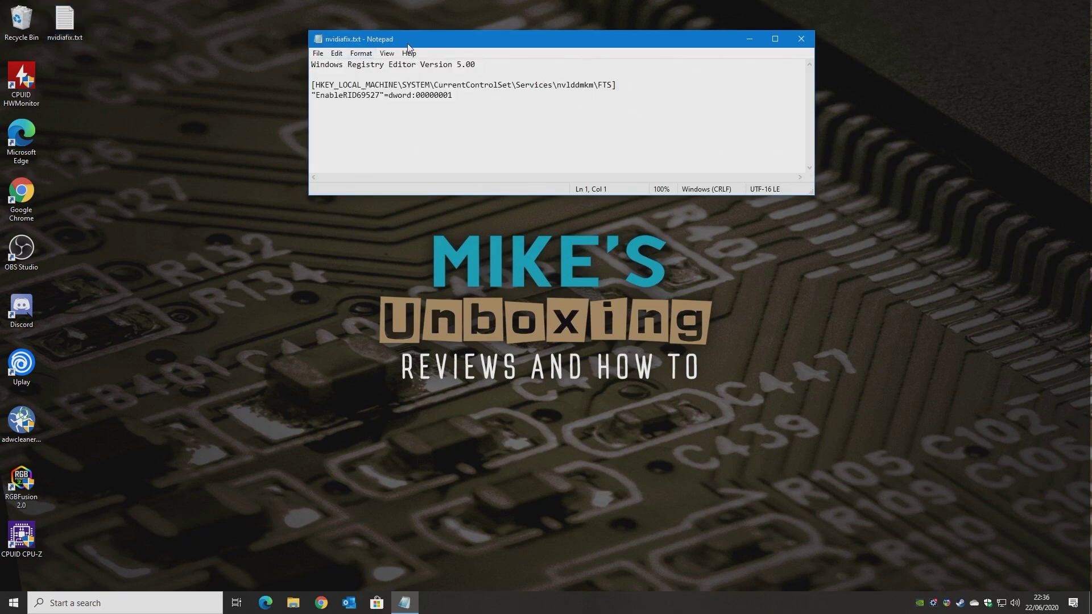
{"action": "left_click_drag", "start_coordinate": [413, 46], "coordinate": [406, 188]}
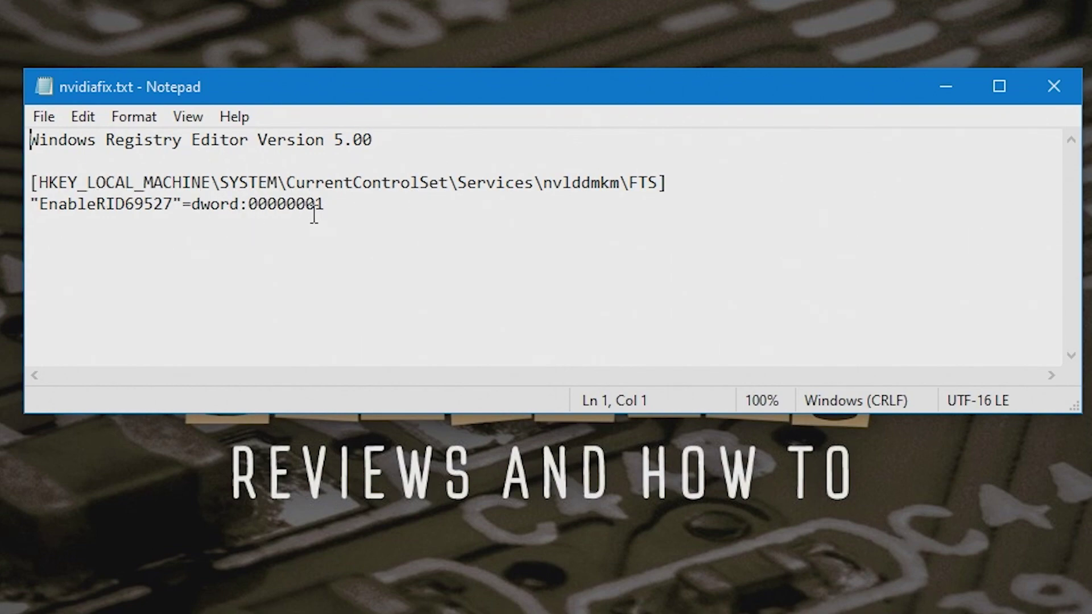
{"action": "left_click_drag", "start_coordinate": [39, 203], "coordinate": [173, 204]}
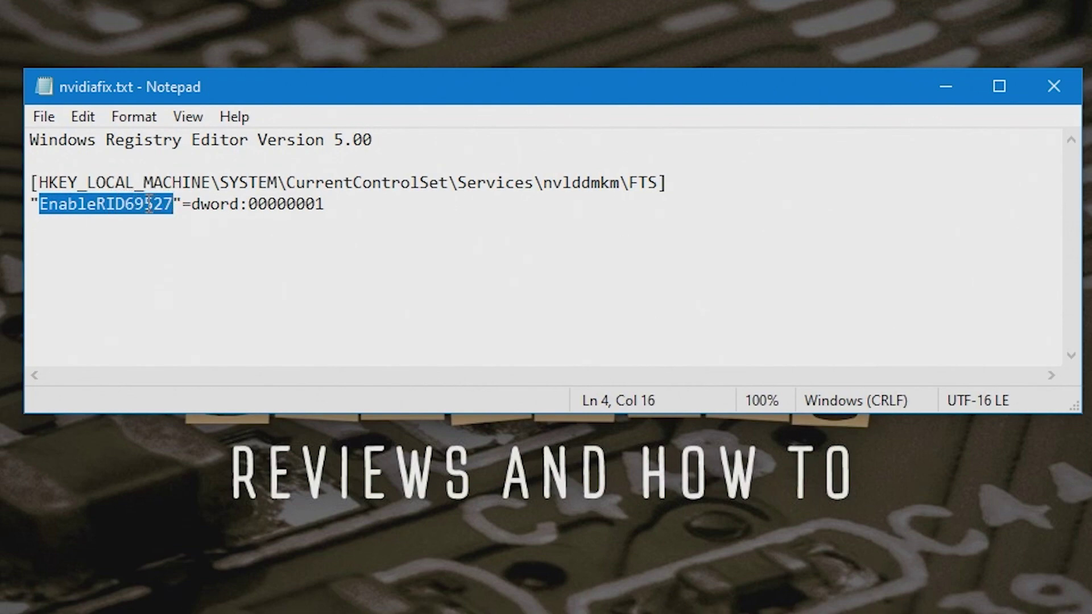
{"action": "right_click", "coordinate": [149, 203]}
{"action": "left_click", "coordinate": [210, 281]}
Search Windows for regedit and launch Registry Editor.
{"action": "left_click", "coordinate": [138, 603]}
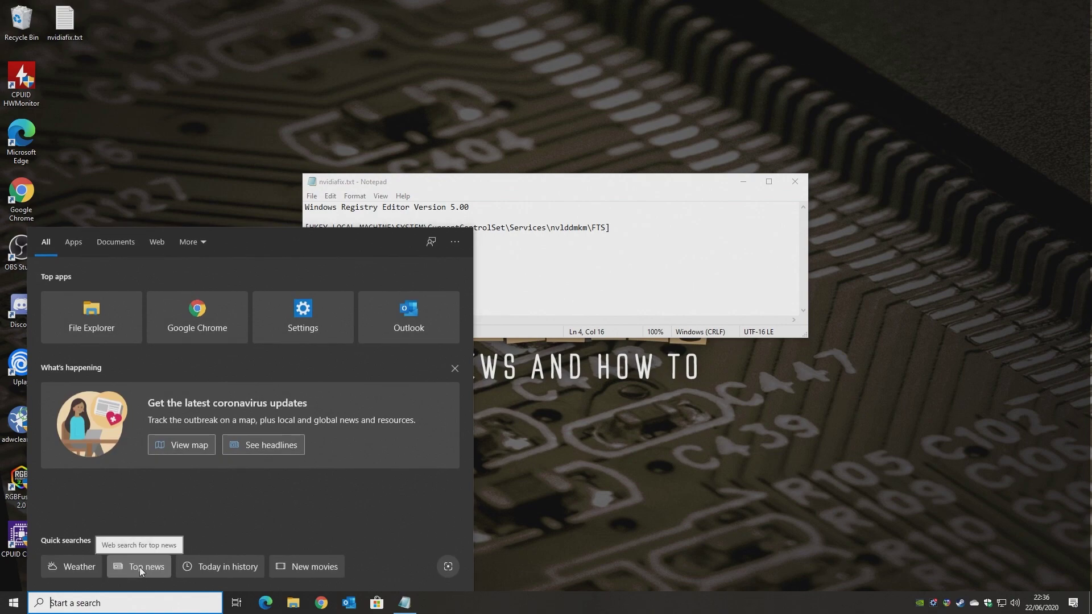
{"action": "type", "text": "regedit"}
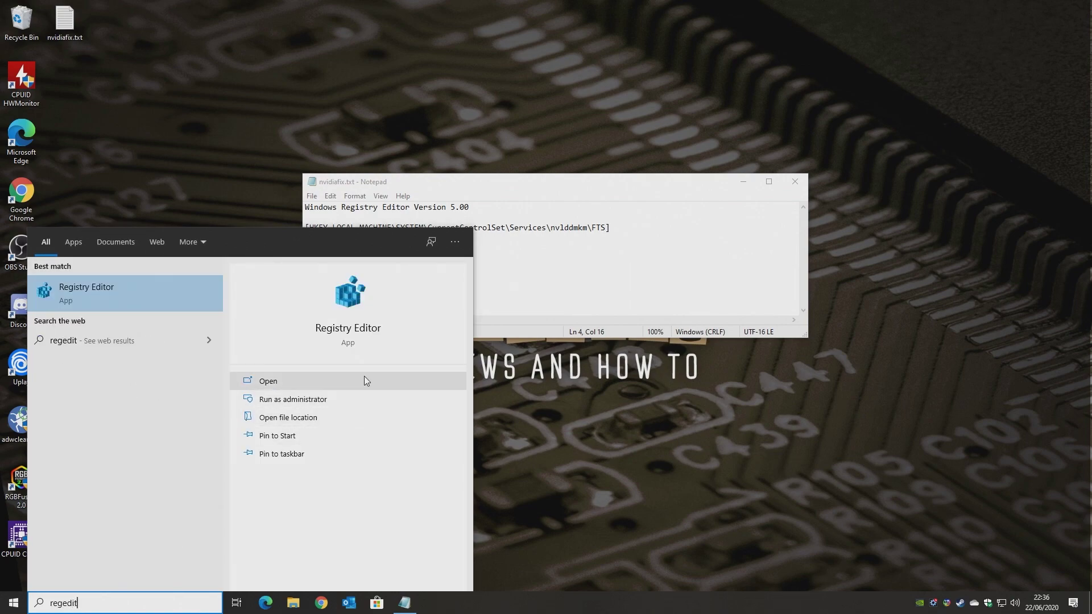
{"action": "left_click", "coordinate": [349, 334]}
{"action": "left_click", "coordinate": [468, 379]}
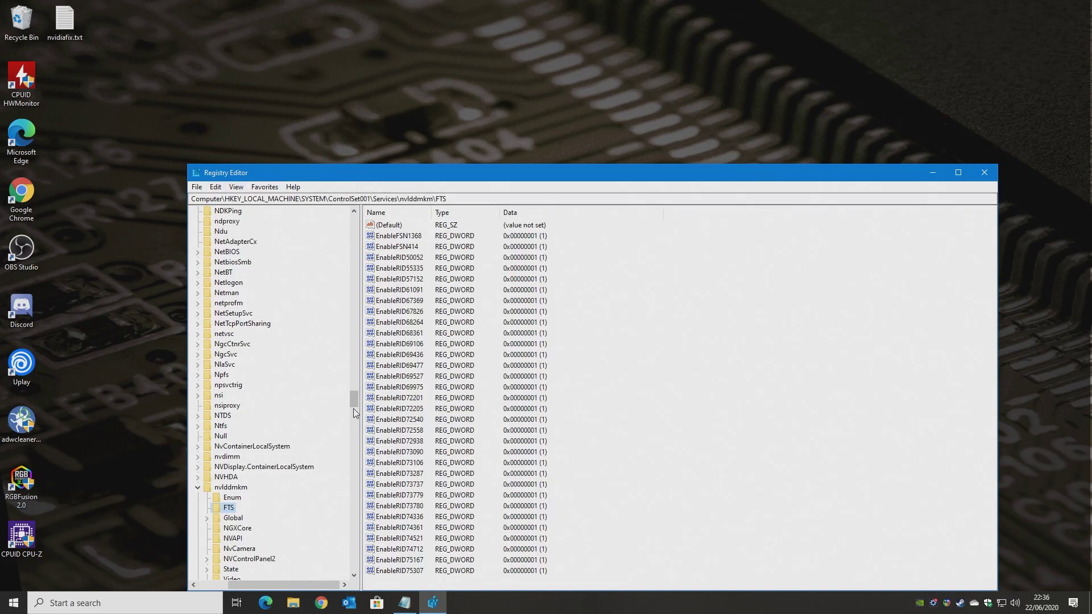
Search the whole registry from the Computer root for the copied name EnableRID69527.
{"action": "scroll", "coordinate": [285, 290], "scroll_direction": "up", "scroll_amount": 20}
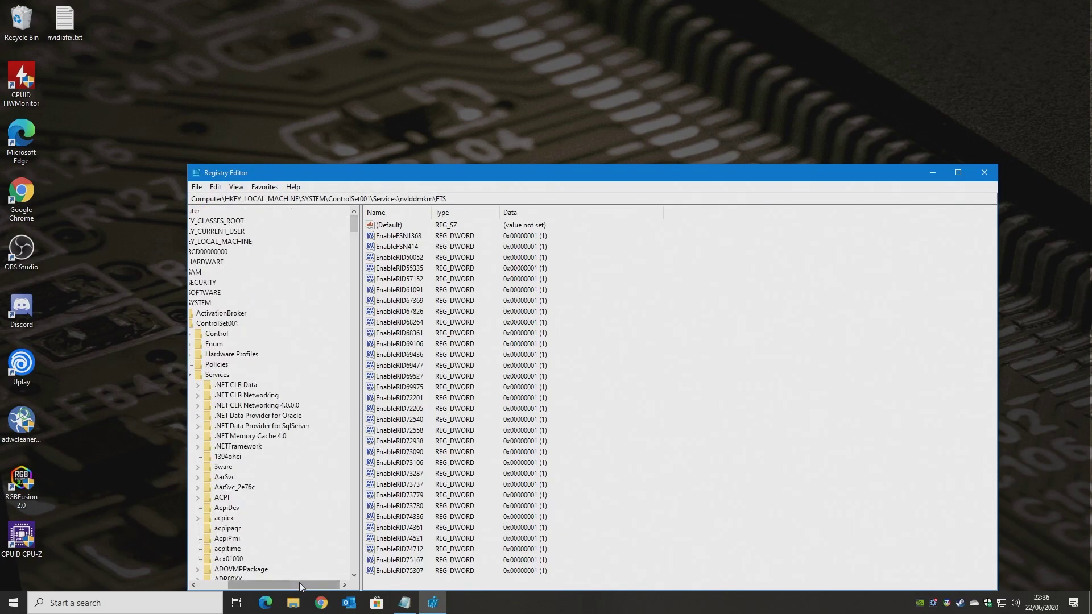
{"action": "left_click_drag", "start_coordinate": [300, 586], "coordinate": [233, 584]}
{"action": "left_click", "coordinate": [220, 210]}
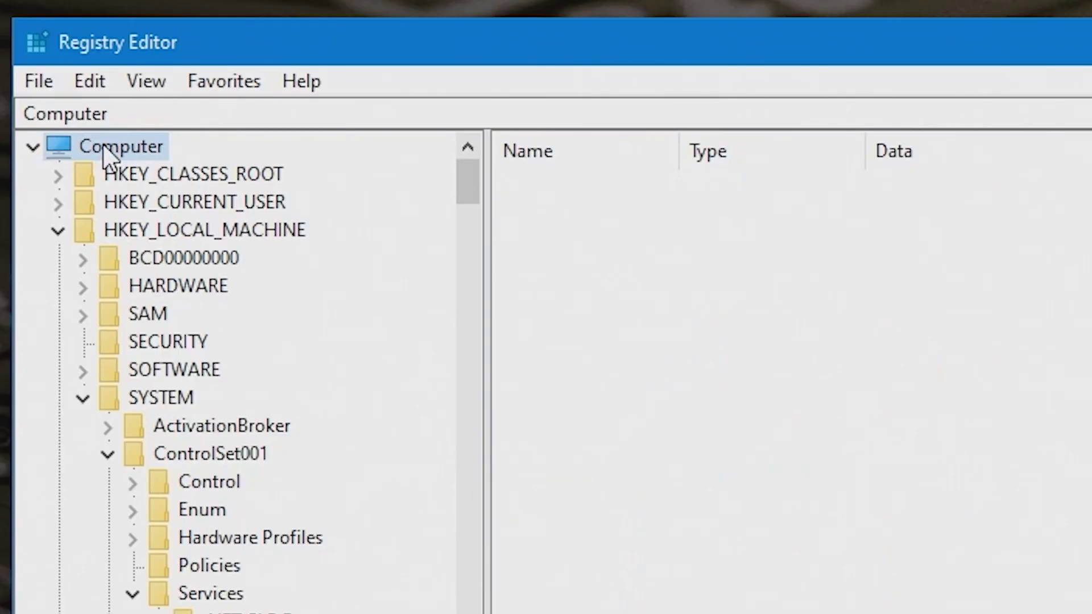
{"action": "left_click", "coordinate": [92, 82]}
{"action": "left_click", "coordinate": [151, 331]}
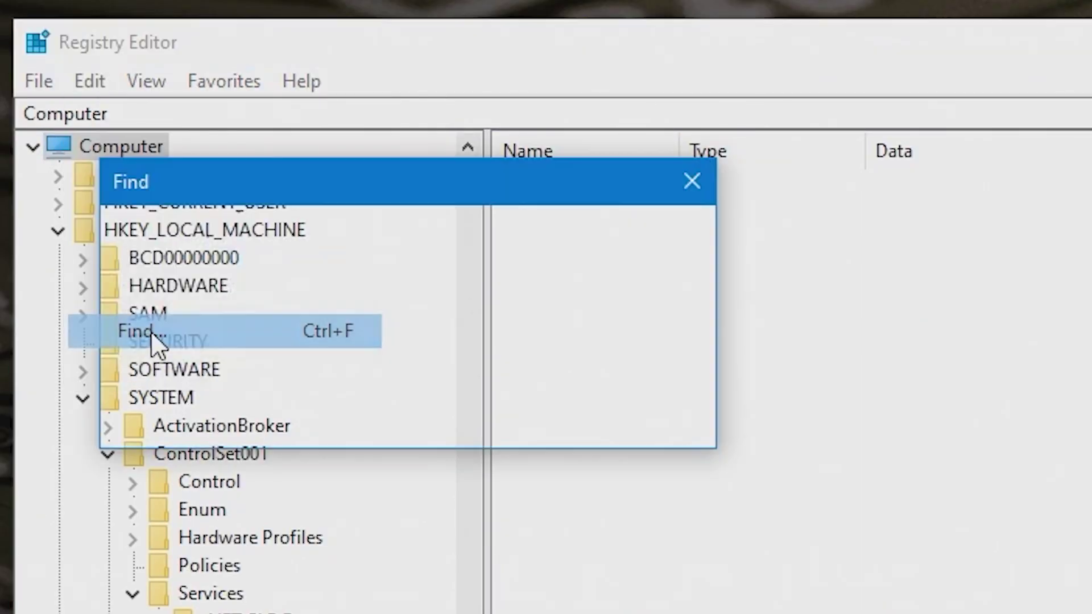
{"action": "right_click", "coordinate": [279, 246]}
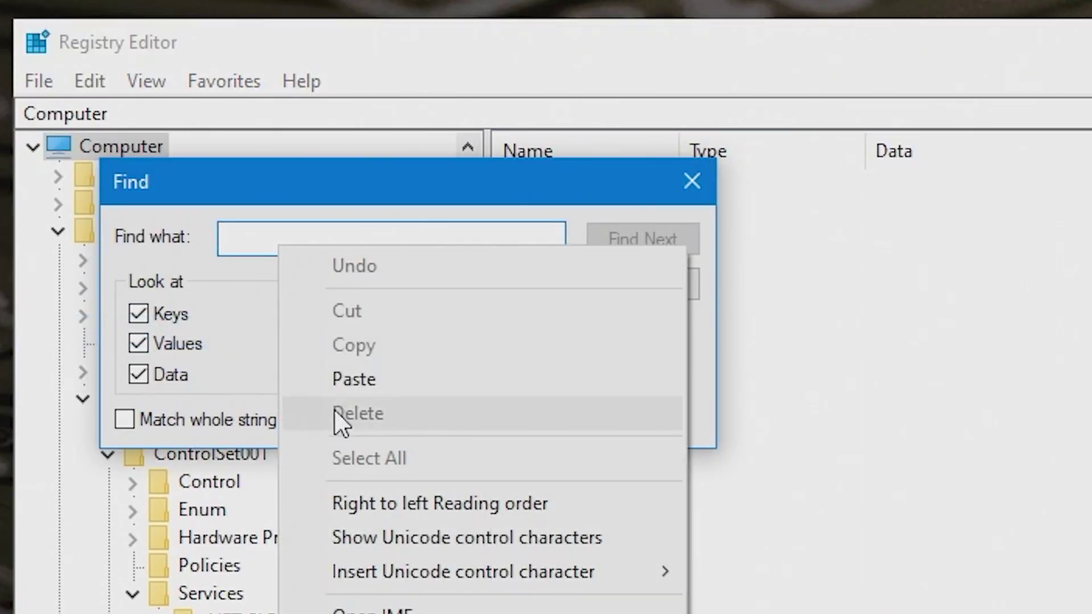
{"action": "left_click", "coordinate": [330, 379]}
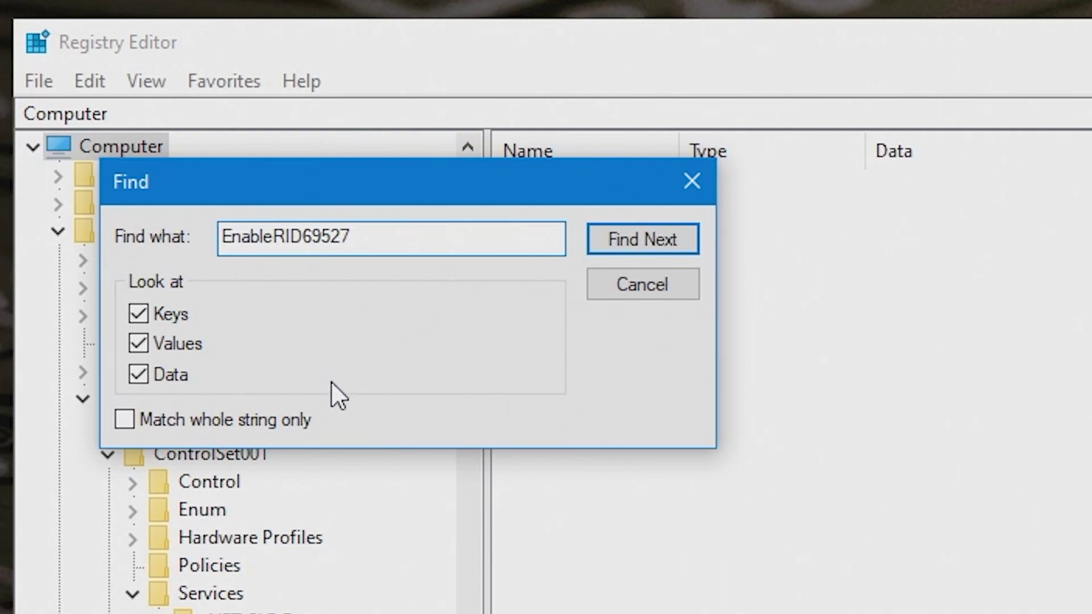
{"action": "left_click", "coordinate": [638, 240]}
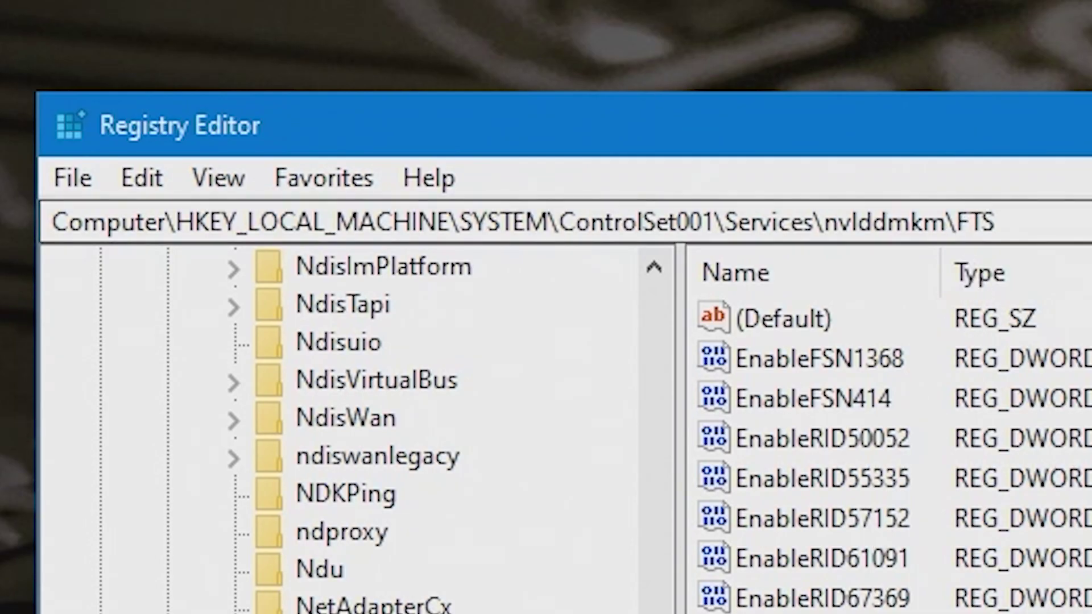
Select the EnableRID69527 value and its parent key FTS under nvlddmkm.
{"action": "left_click", "coordinate": [391, 376]}
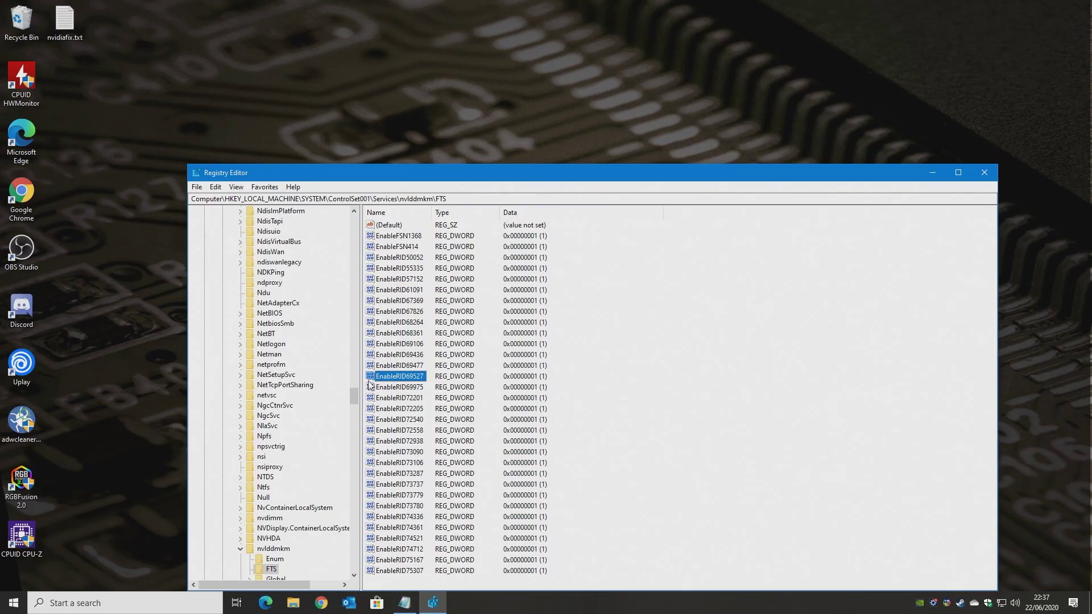
{"action": "left_click_drag", "start_coordinate": [353, 404], "coordinate": [353, 410]}
{"action": "left_click", "coordinate": [259, 439]}
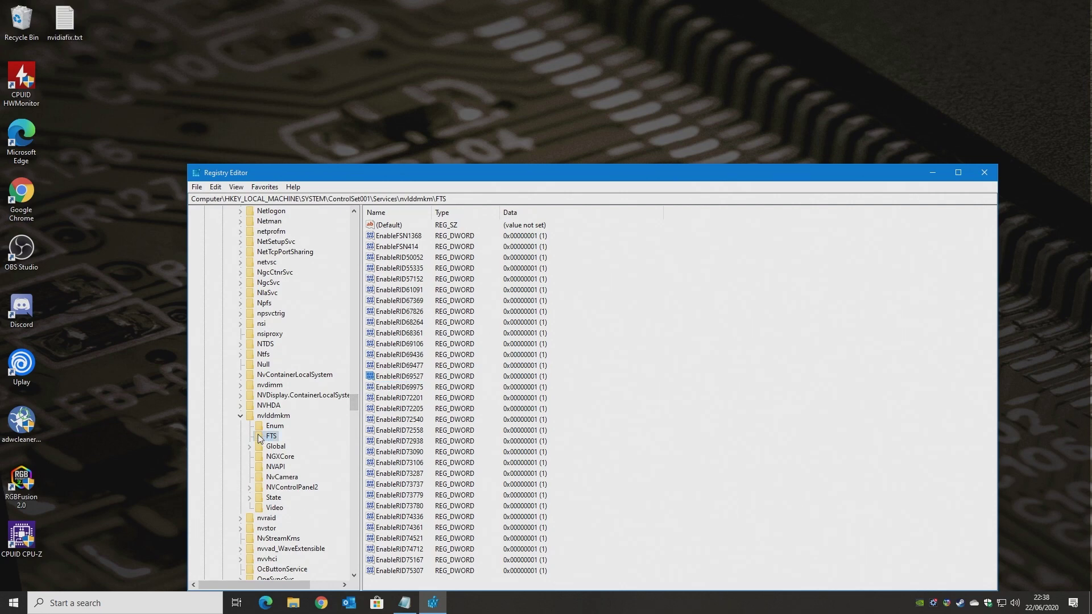
Try to add a new DWORD (32-bit) value to the FTS key.
{"action": "right_click", "coordinate": [643, 385]}
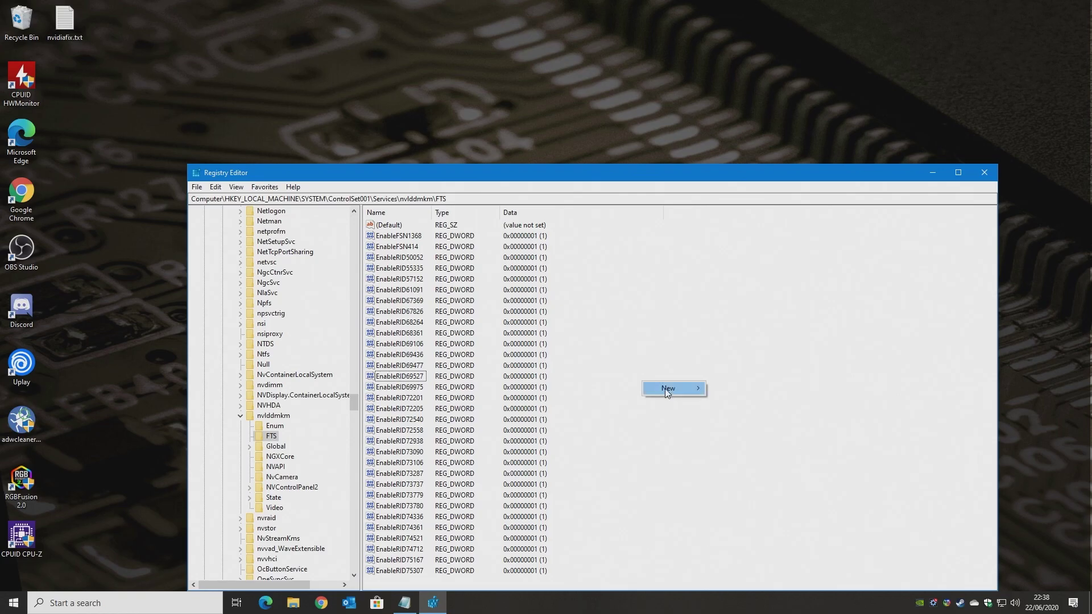
{"action": "mouse_move", "coordinate": [666, 390]}
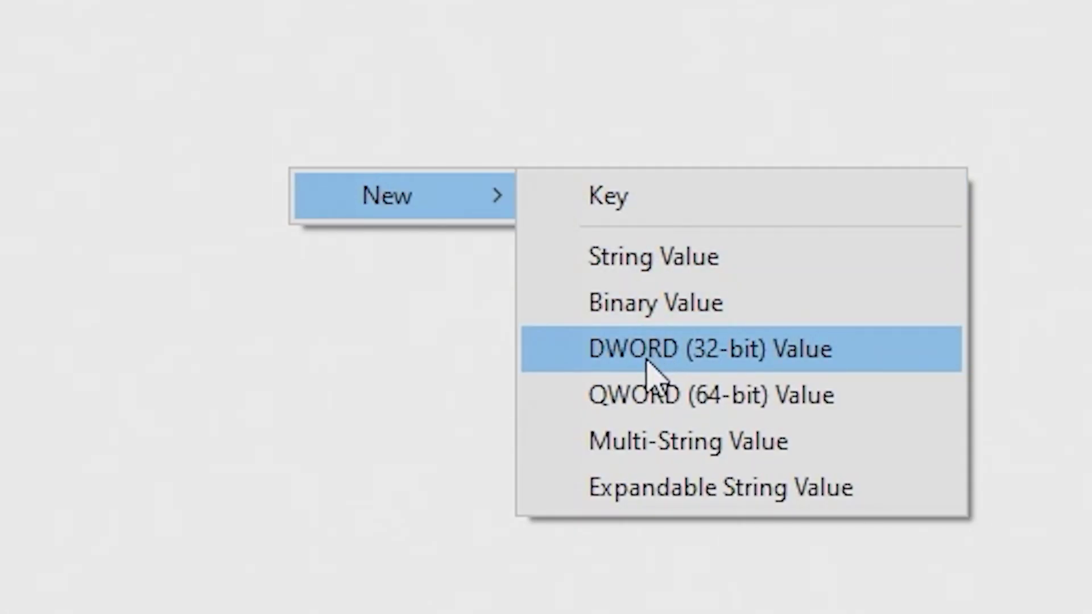
{"action": "left_click", "coordinate": [649, 364]}
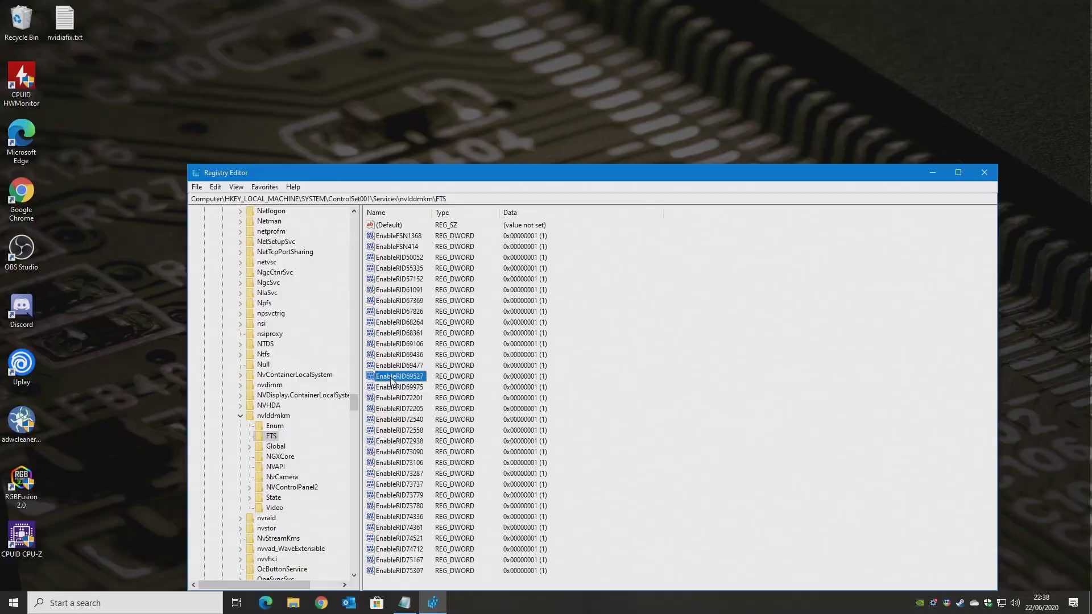
Open the EnableRID69527 value for editing, switch its base to Decimal, accept it and close Registry Editor.
{"action": "double_click", "coordinate": [398, 378]}
{"action": "left_click", "coordinate": [580, 386]}
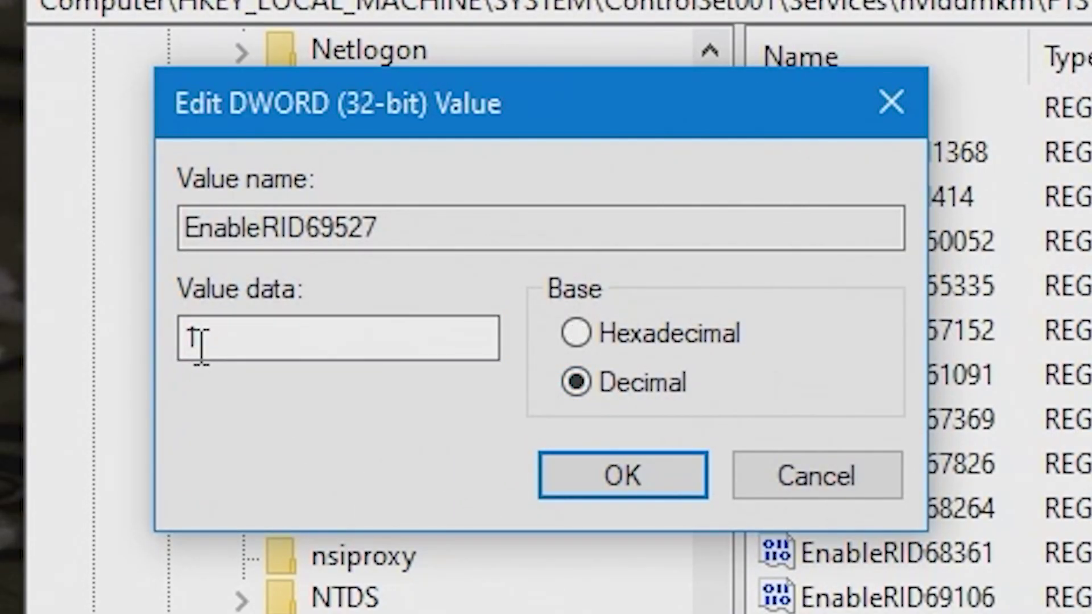
{"action": "left_click", "coordinate": [566, 475]}
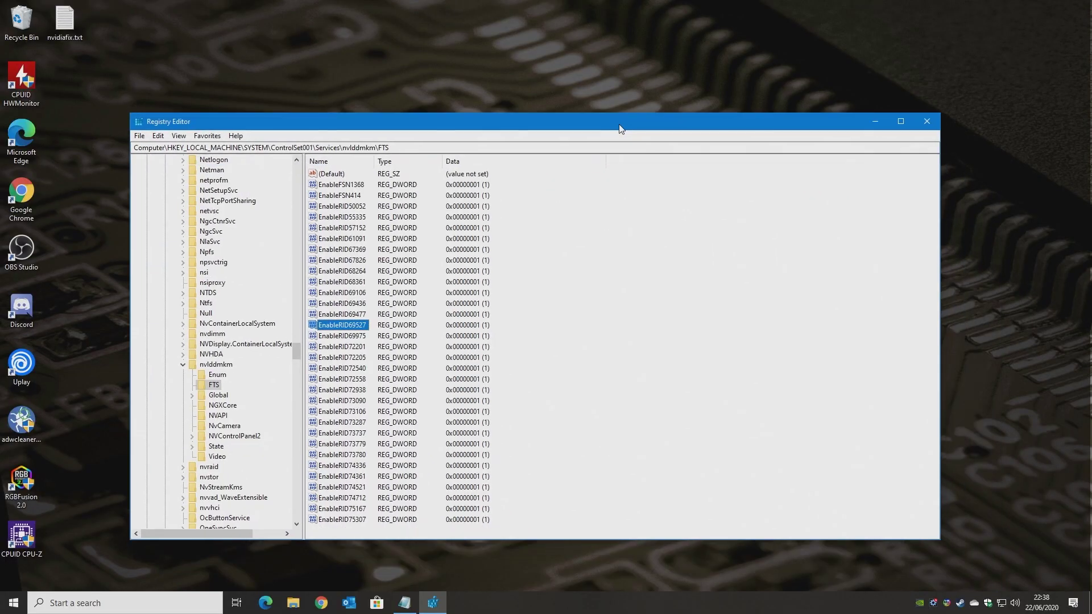
{"action": "left_click_drag", "start_coordinate": [620, 128], "coordinate": [679, 135]}
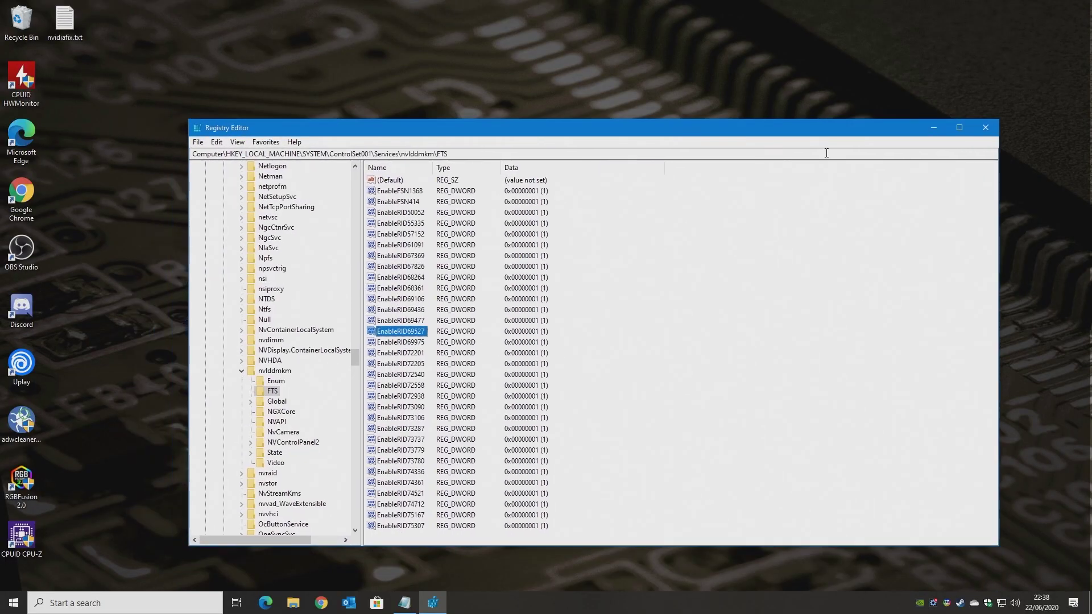
{"action": "left_click", "coordinate": [992, 129]}
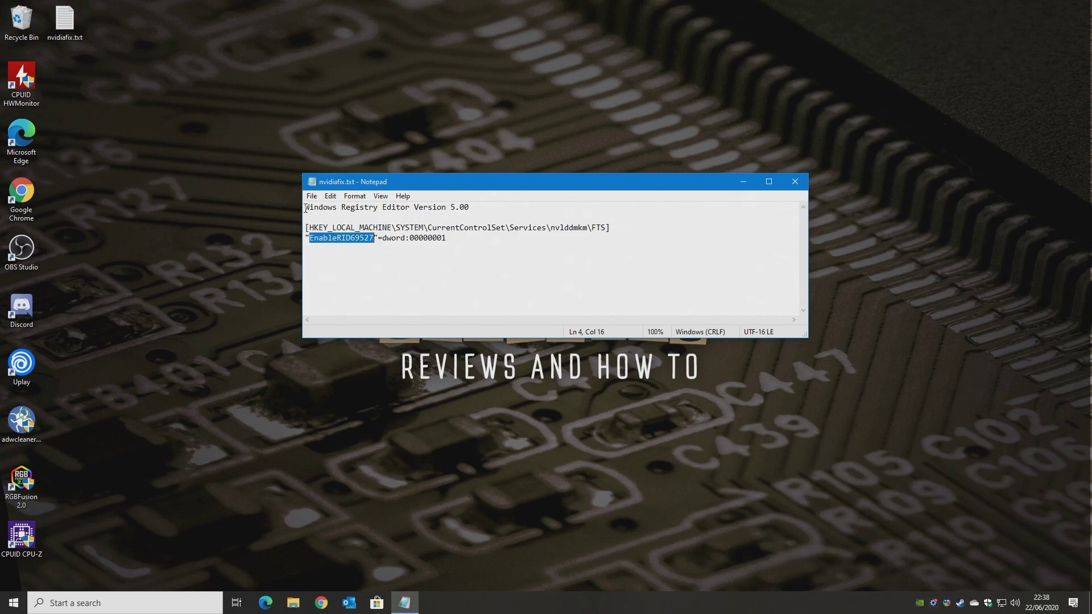
Copy the entire registry script text from nvidiafix.txt.
{"action": "left_click_drag", "start_coordinate": [306, 208], "coordinate": [452, 239]}
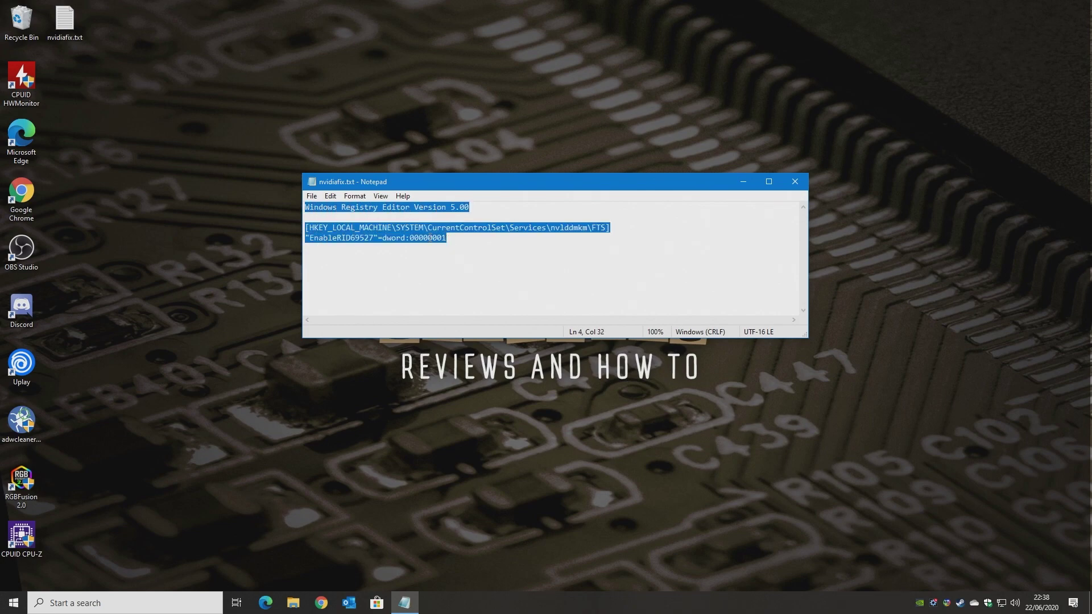
{"action": "right_click", "coordinate": [394, 230]}
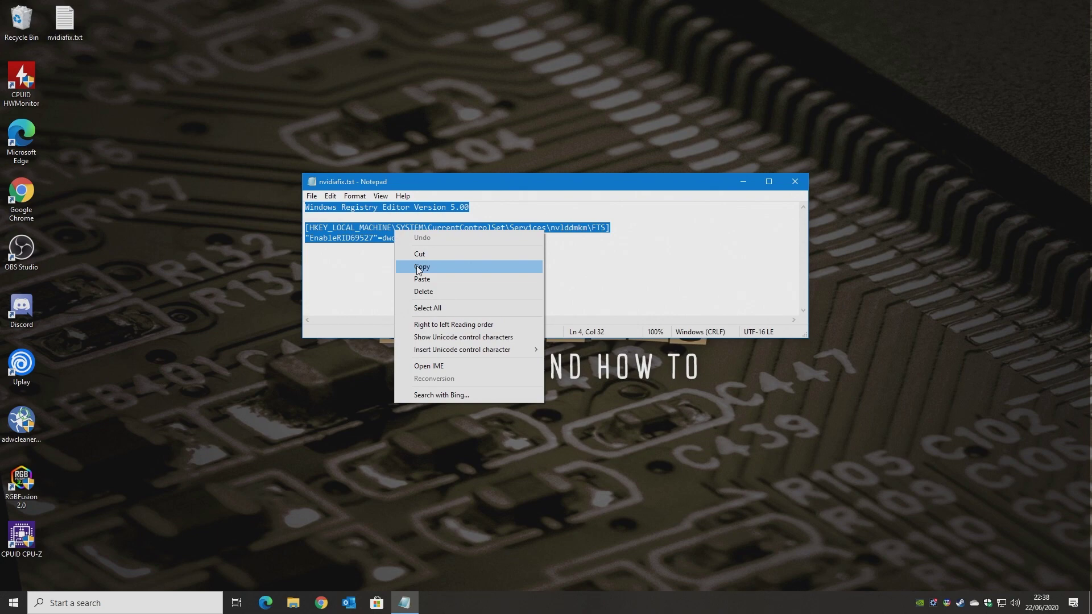
{"action": "left_click", "coordinate": [419, 268]}
Create a new text document on the desktop and name it nvidiafixer.txt.
{"action": "right_click", "coordinate": [340, 390]}
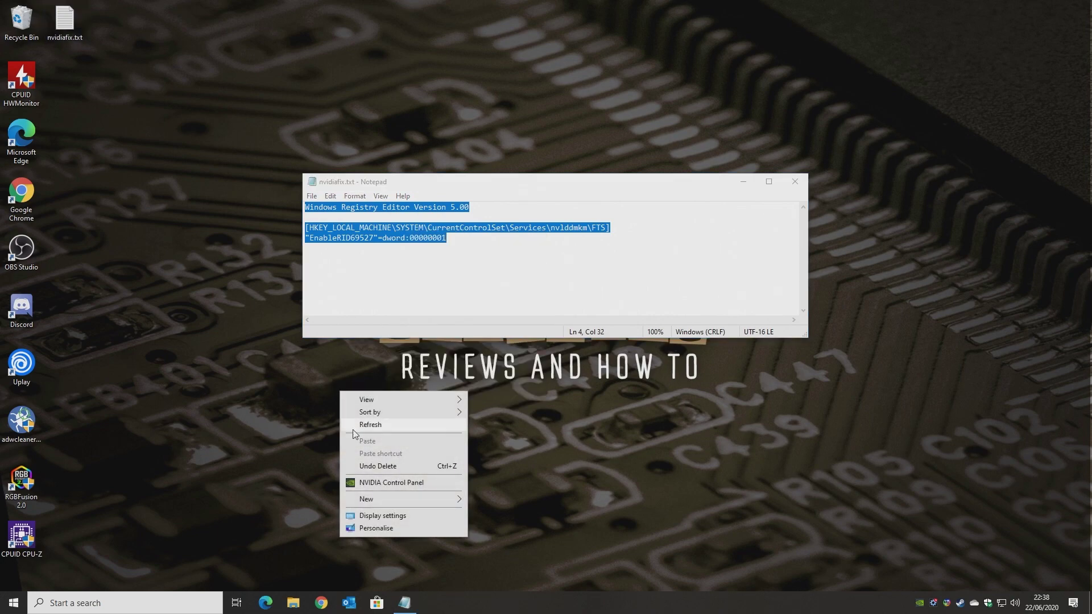
{"action": "mouse_move", "coordinate": [367, 499]}
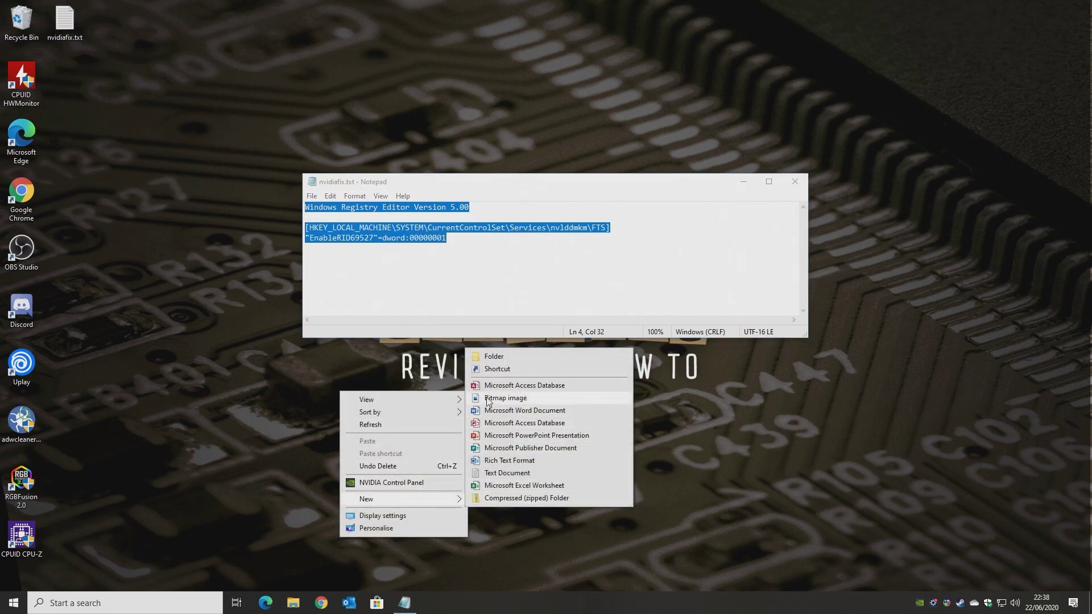
{"action": "left_click", "coordinate": [497, 474]}
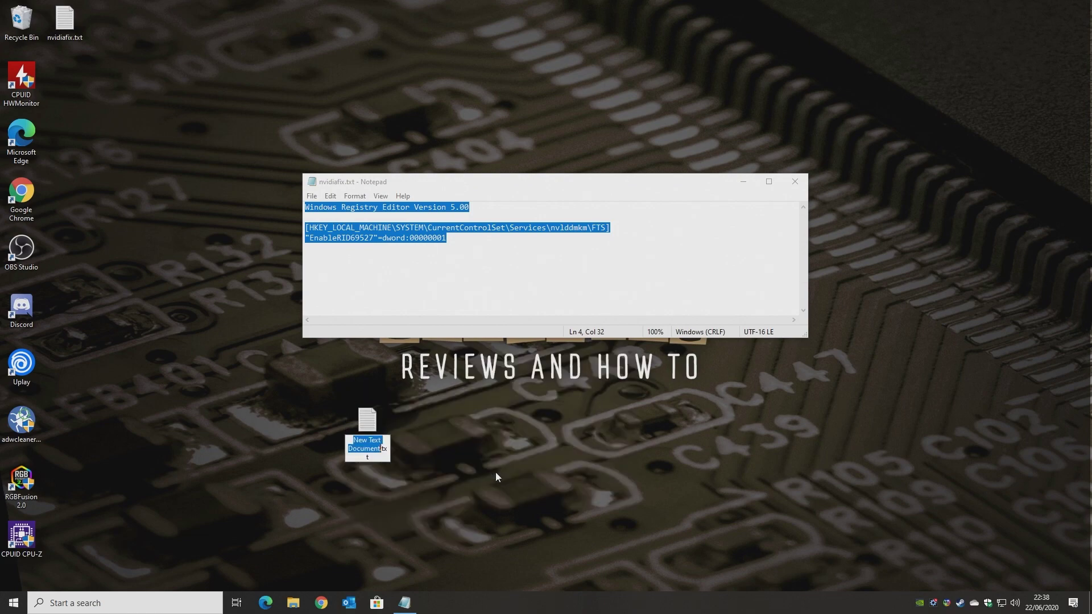
{"action": "type", "text": "nvidi"}
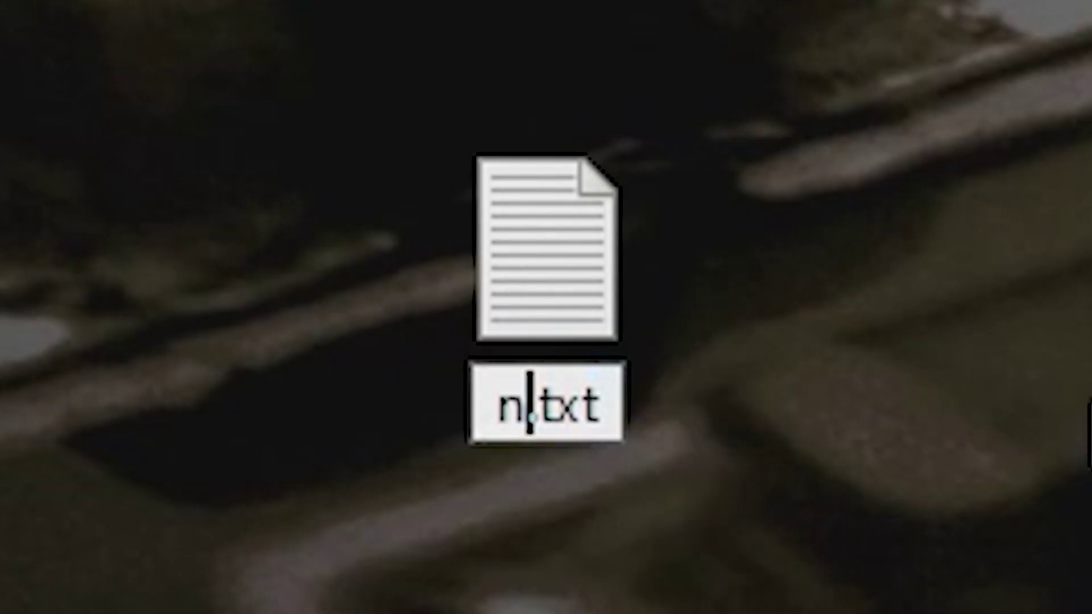
{"action": "type", "text": "afi"}
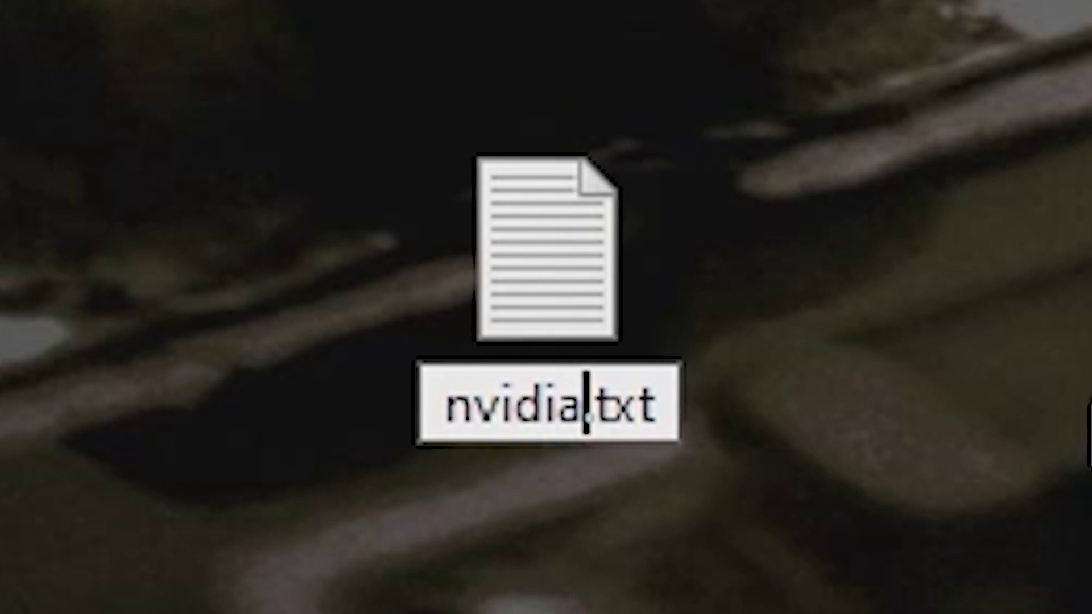
{"action": "type", "text": "xer"}
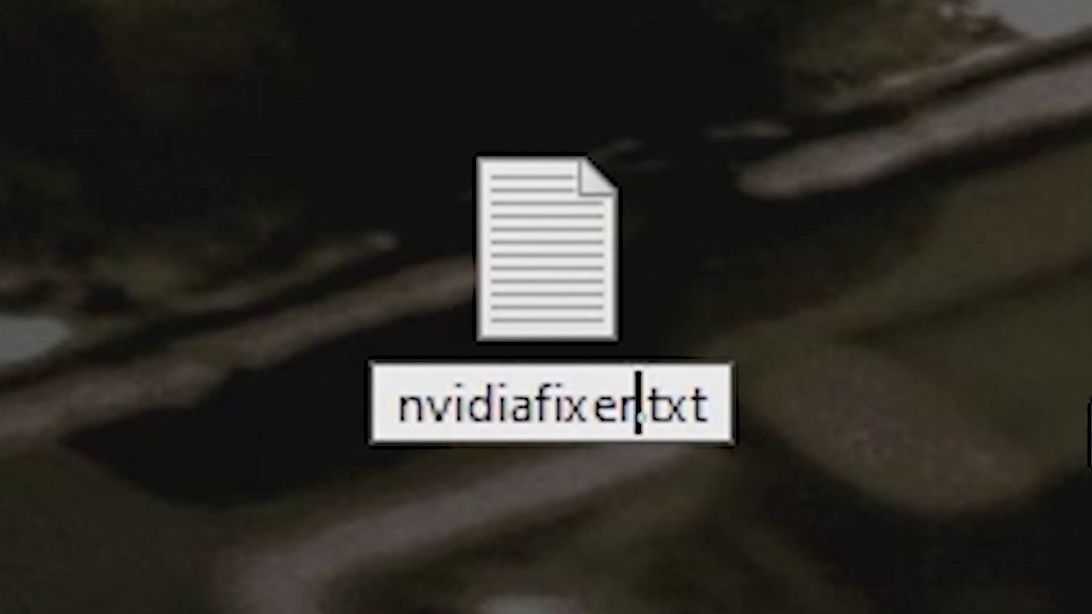
{"action": "key", "text": "Return"}
Open nvidiafixer.txt from the desktop and paste the copied registry script into it.
{"action": "double_click", "coordinate": [540, 239]}
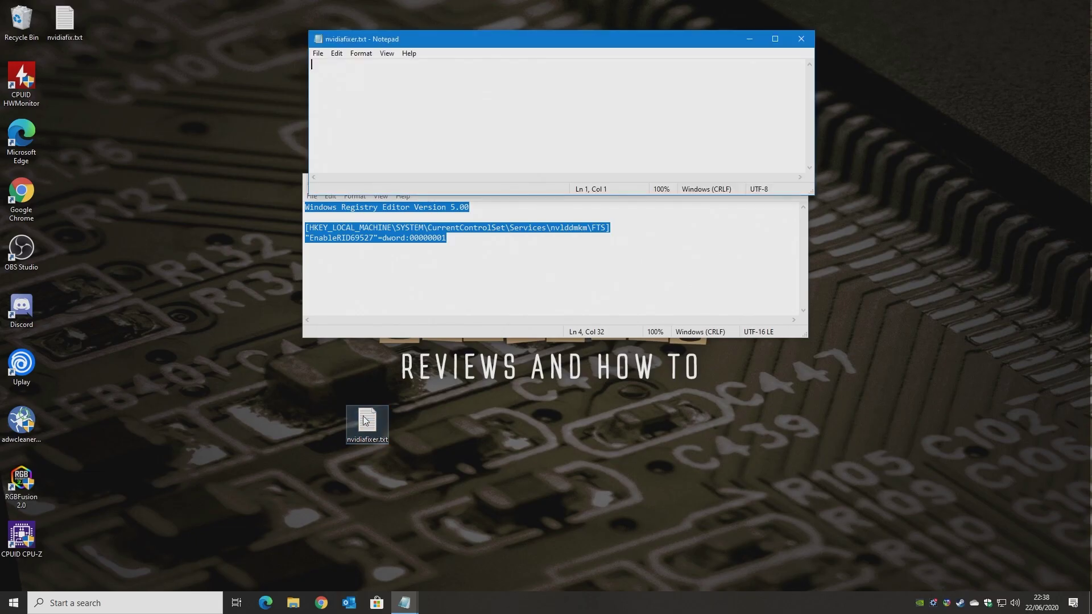
{"action": "right_click", "coordinate": [344, 73]}
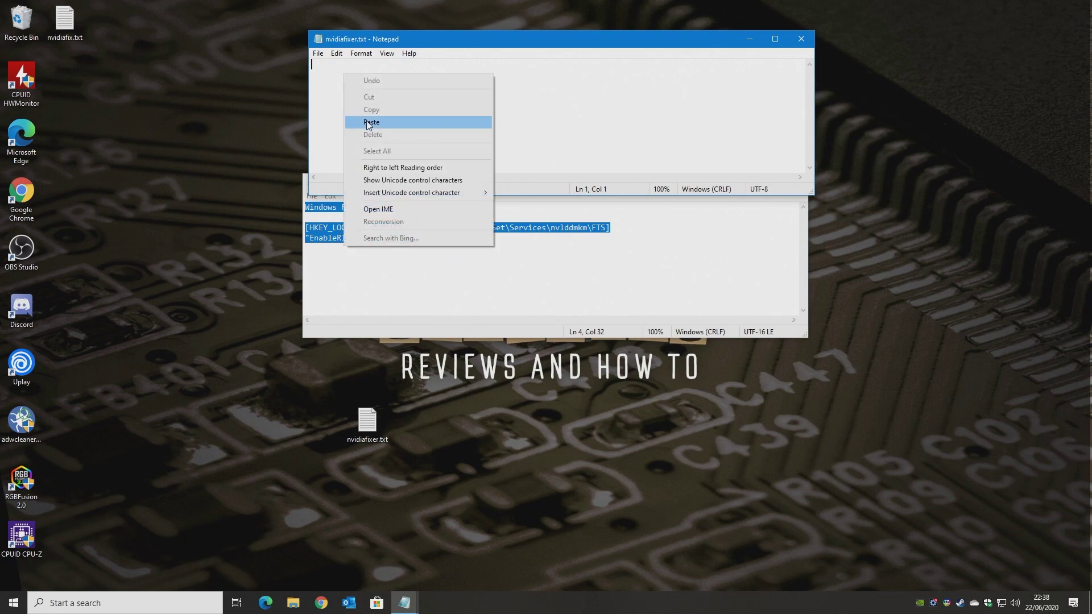
{"action": "left_click", "coordinate": [364, 116]}
Save the script to the desktop as nvidiafixer.reg with the file type All Files (*.*).
{"action": "left_click", "coordinate": [318, 53]}
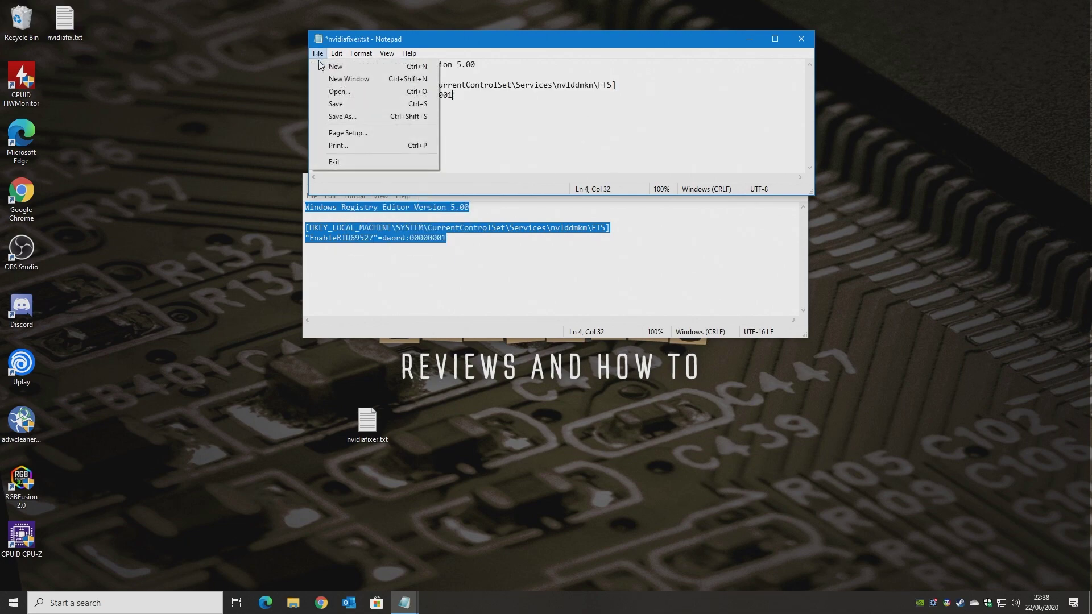
{"action": "left_click", "coordinate": [338, 115]}
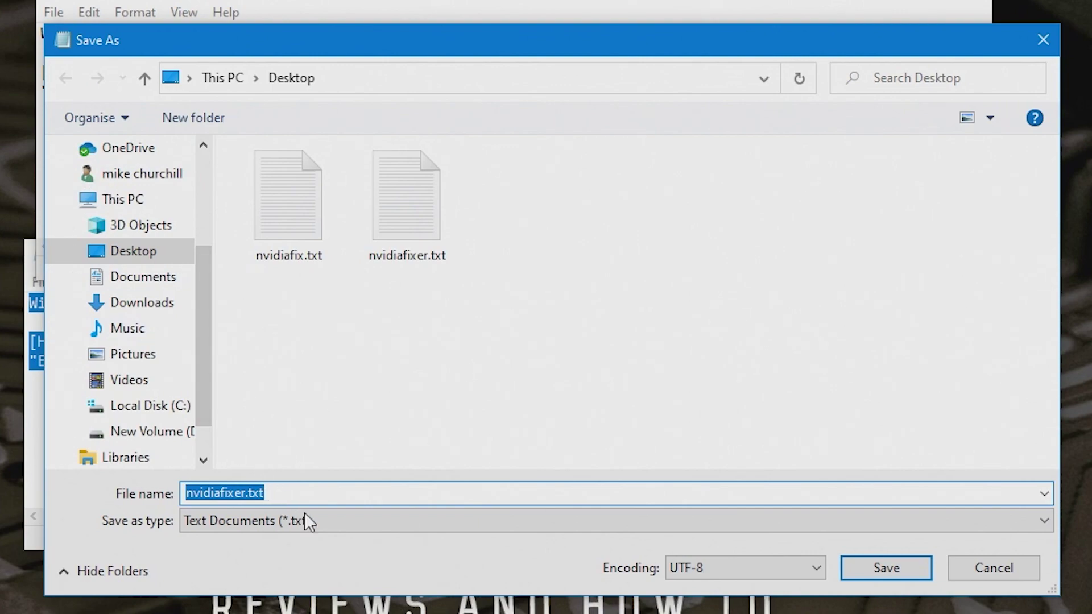
{"action": "left_click", "coordinate": [305, 515]}
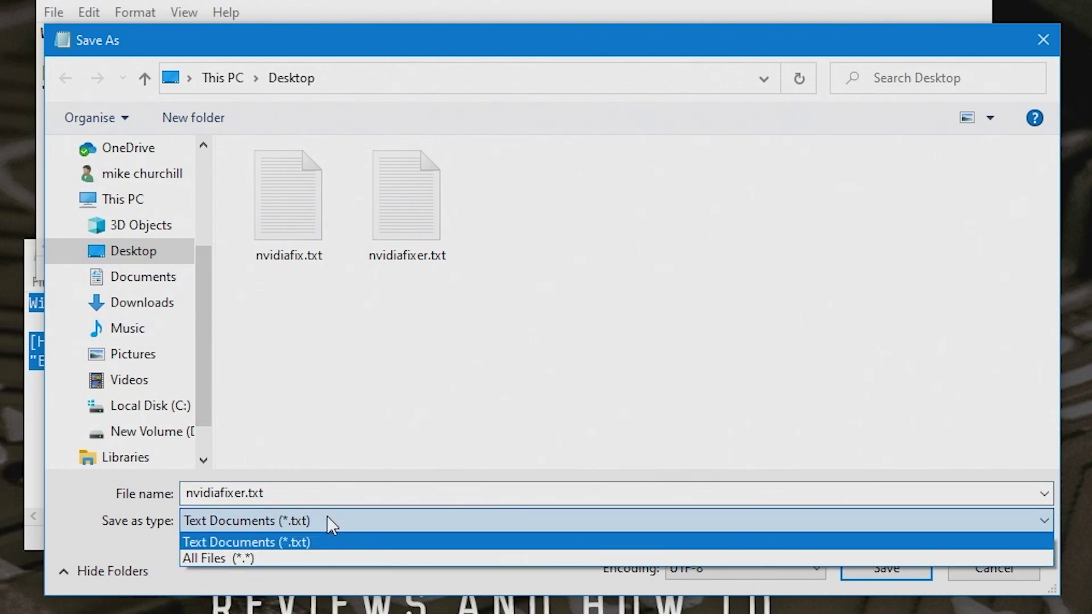
{"action": "left_click", "coordinate": [285, 557]}
{"action": "left_click", "coordinate": [292, 493]}
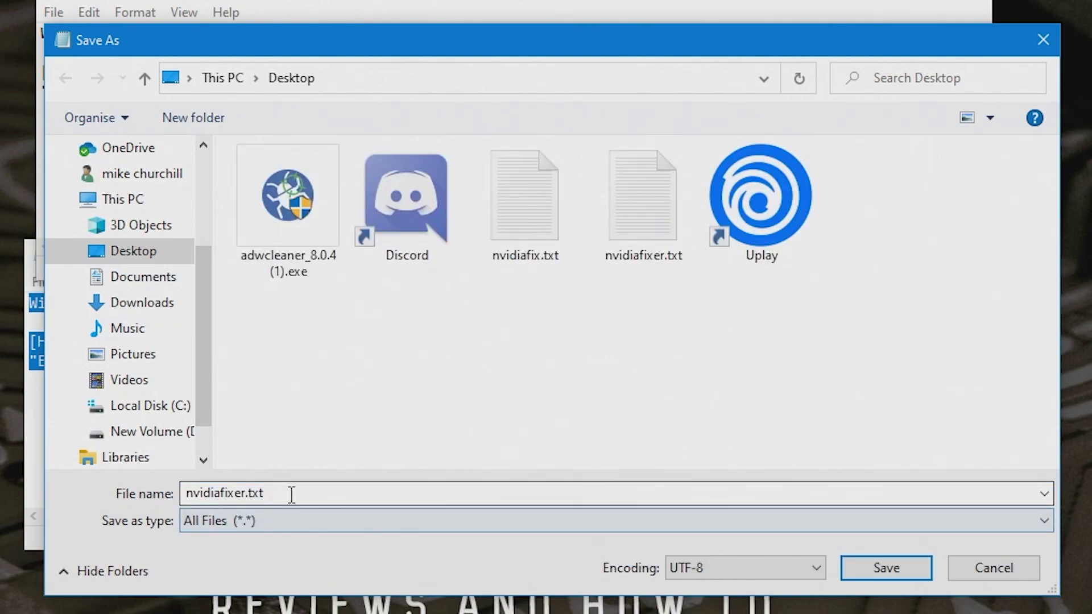
{"action": "double_click", "coordinate": [291, 494]}
{"action": "left_click", "coordinate": [291, 494]}
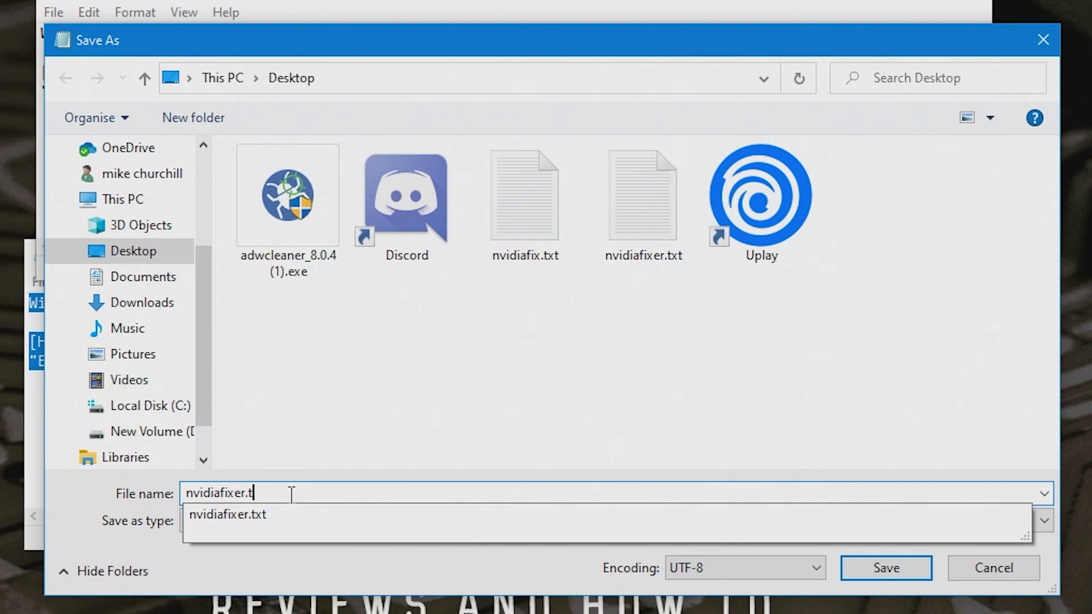
{"action": "type", "text": "re"}
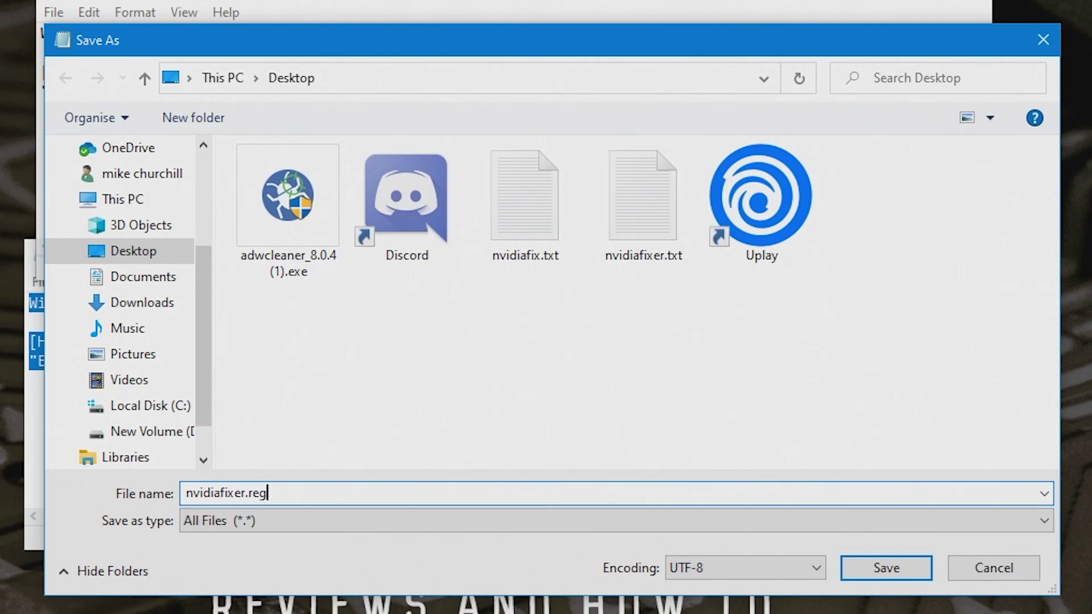
{"action": "type", "text": "g"}
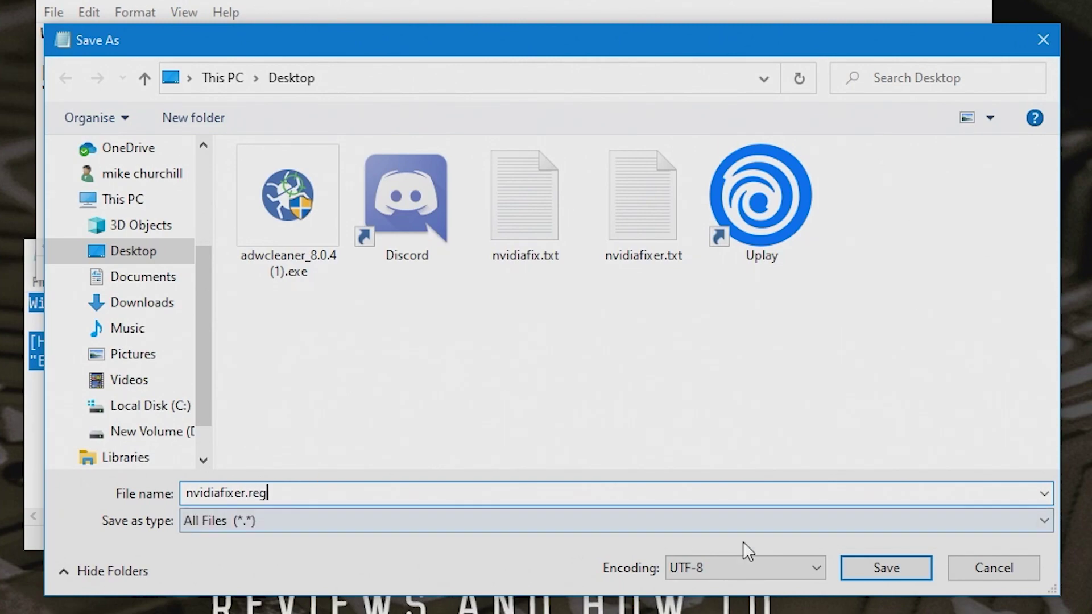
{"action": "left_click", "coordinate": [882, 573]}
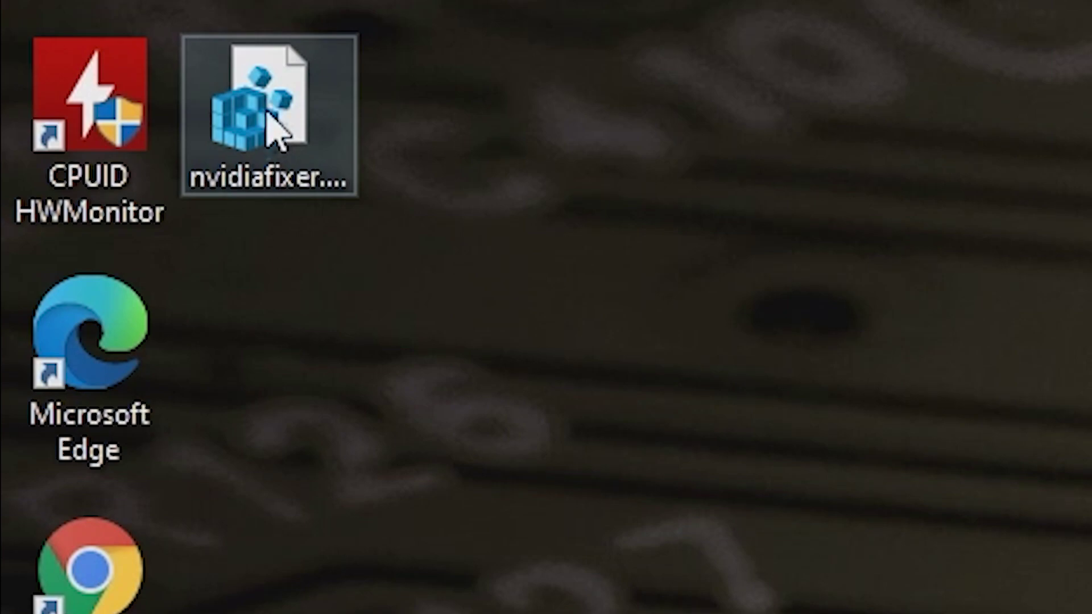
Merge nvidiafixer.reg into the registry, accepting all prompts, and close both open Notepad documents.
{"action": "right_click", "coordinate": [272, 103]}
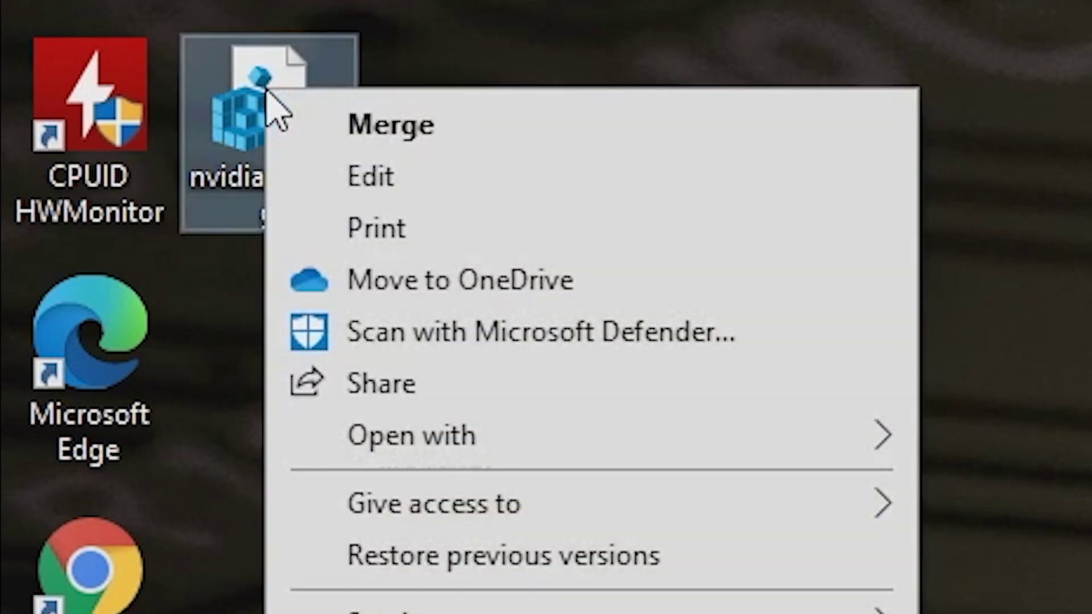
{"action": "left_click", "coordinate": [391, 127]}
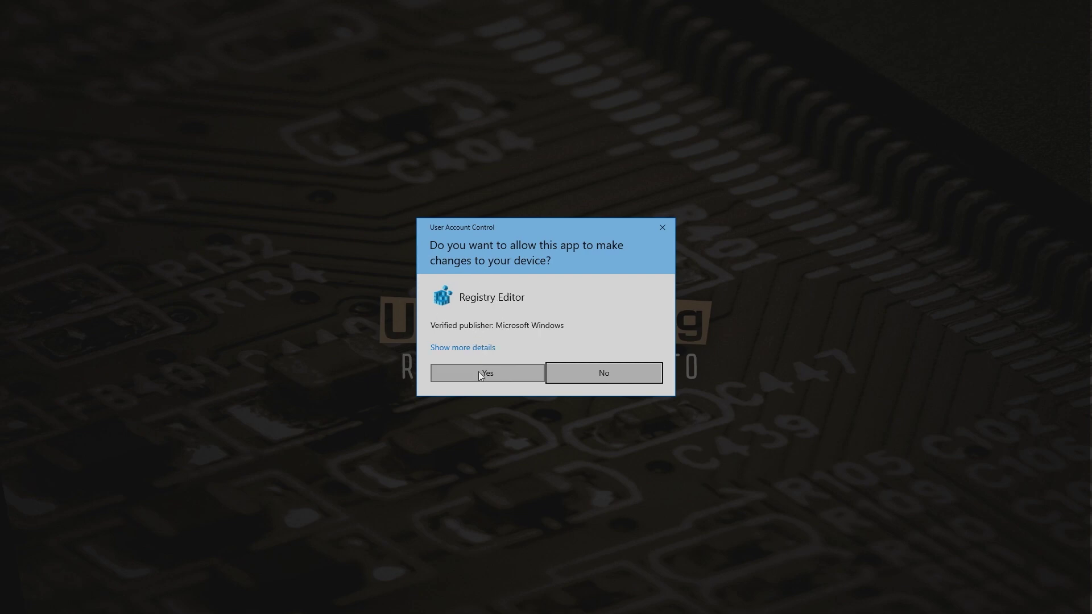
{"action": "left_click", "coordinate": [479, 371]}
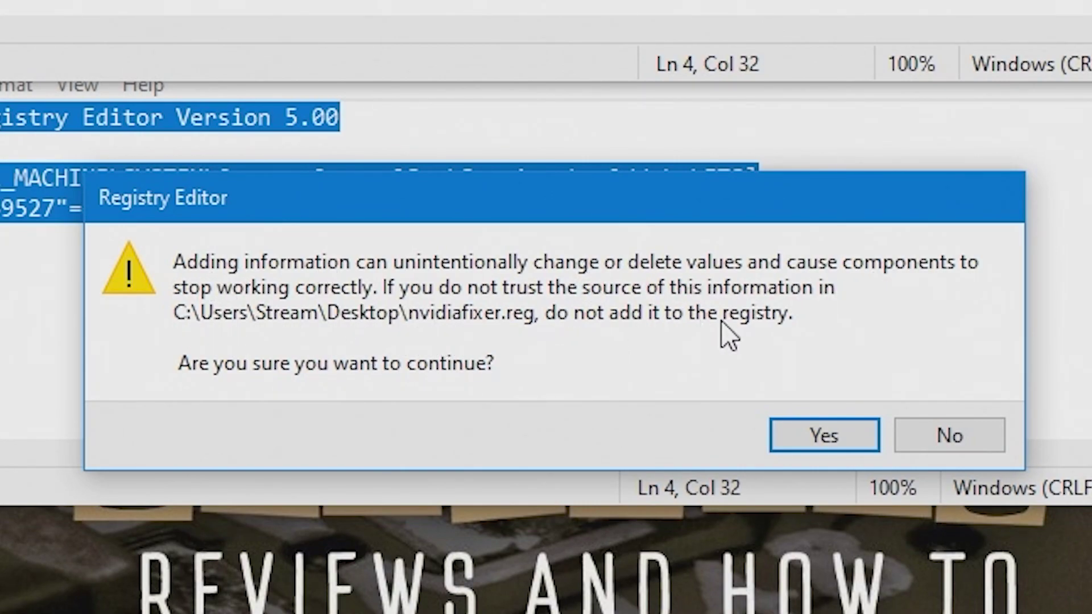
{"action": "left_click", "coordinate": [834, 445]}
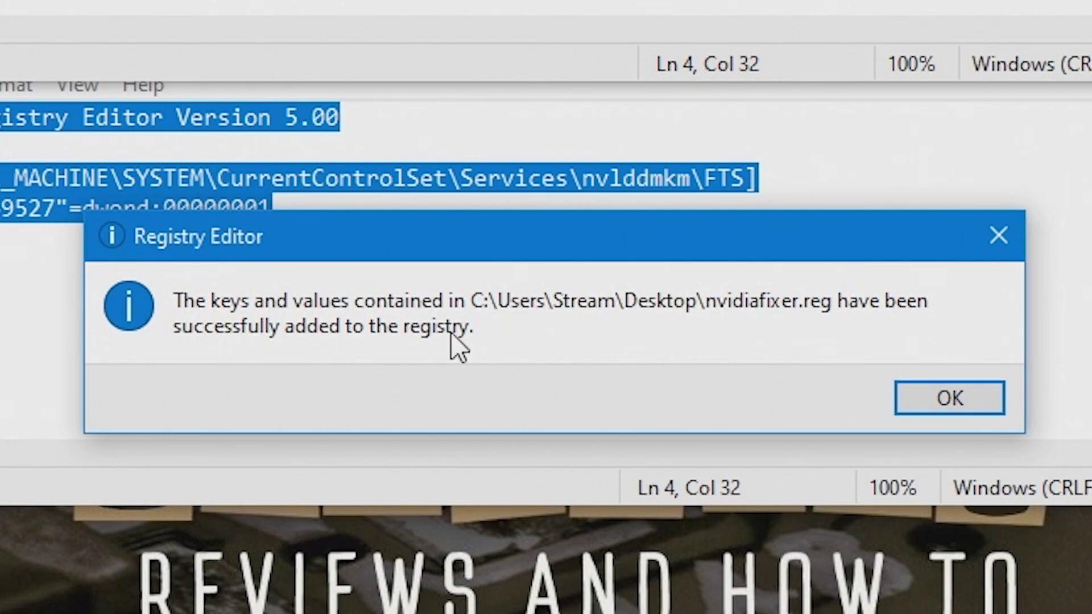
{"action": "left_click", "coordinate": [953, 398]}
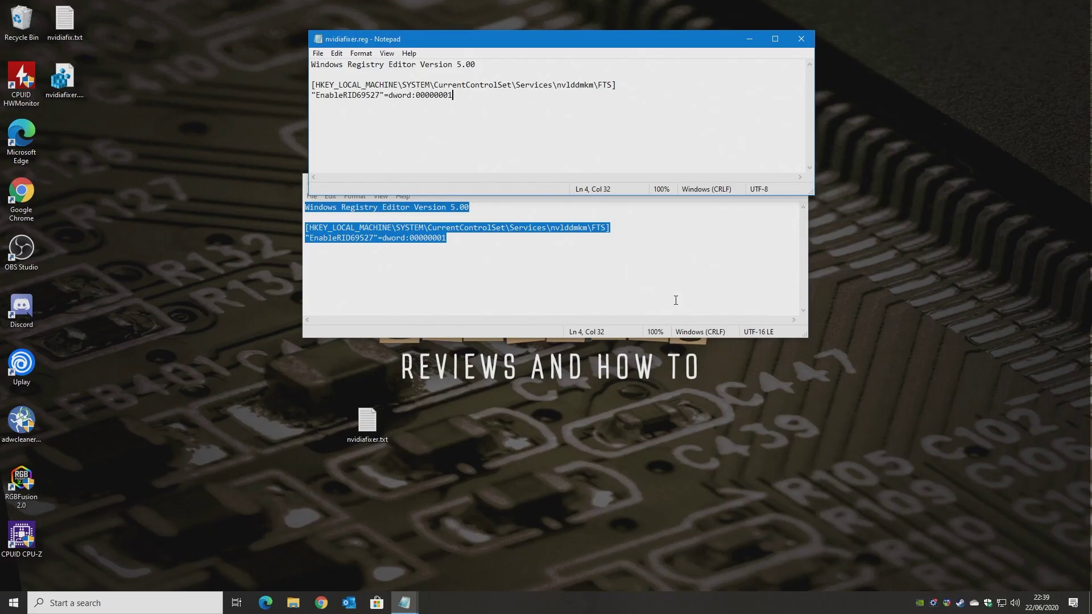
{"action": "left_click", "coordinate": [802, 40]}
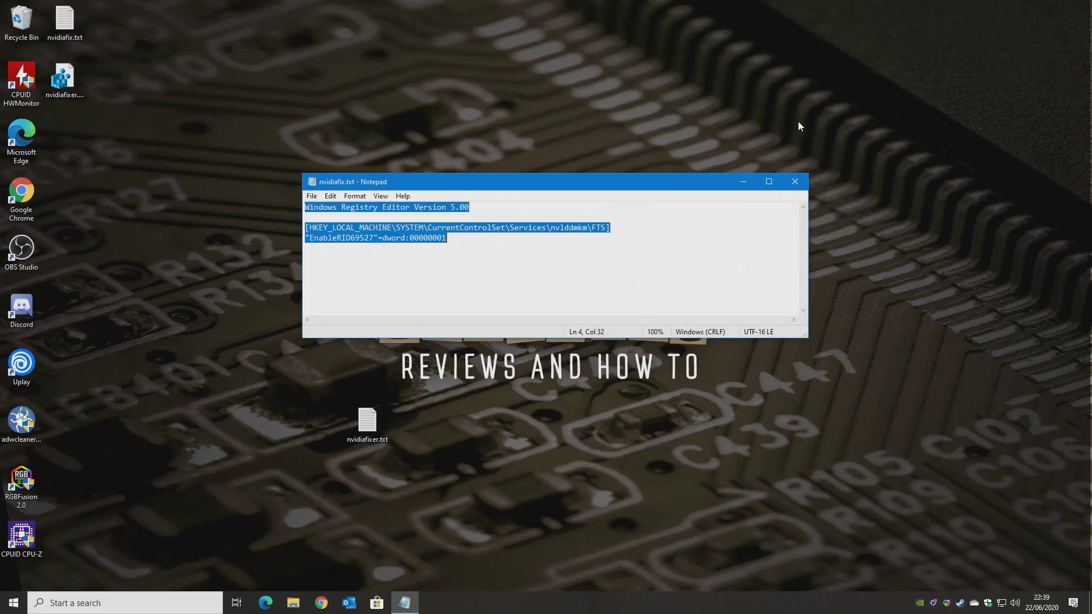
{"action": "left_click", "coordinate": [795, 183]}
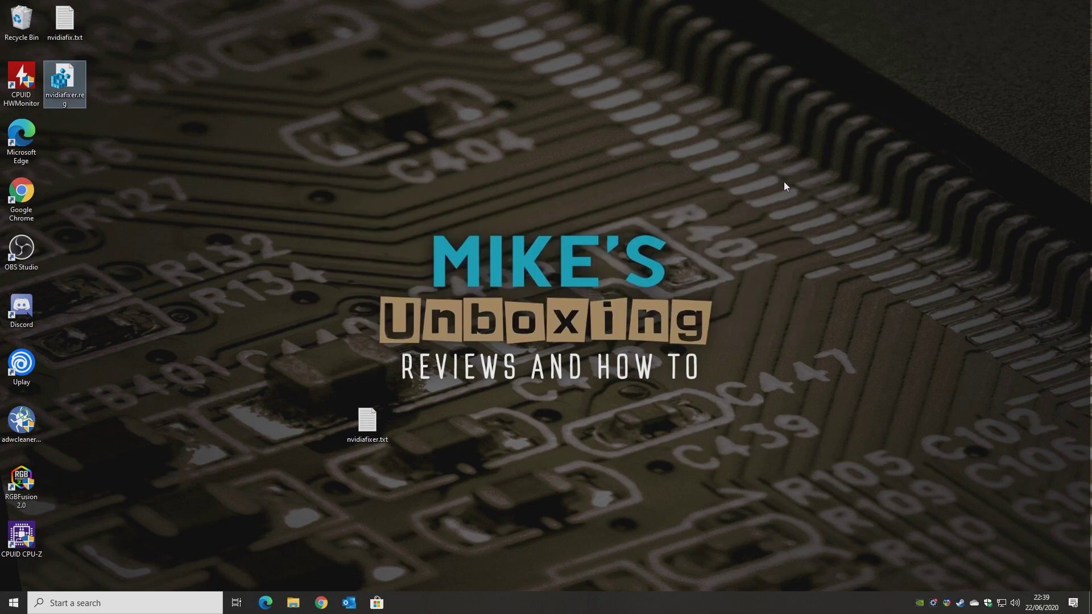
{"action": "left_click", "coordinate": [13, 602]}
{"action": "mouse_move", "coordinate": [14, 577]}
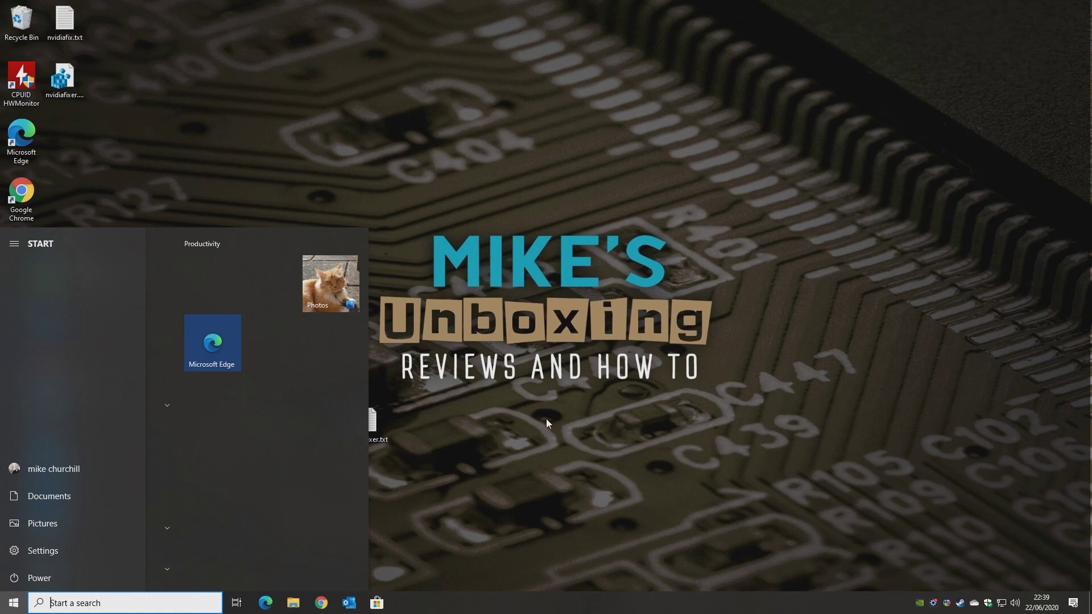
{"action": "left_click", "coordinate": [506, 436]}
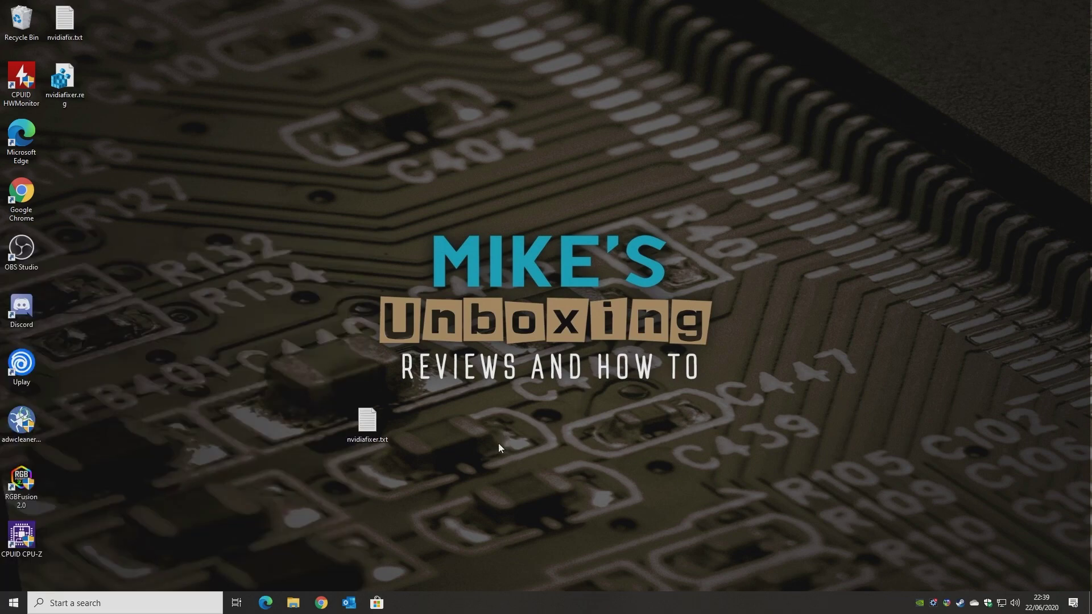
Switch to Google Chrome and search the web for nvidia.
{"action": "left_click", "coordinate": [322, 604]}
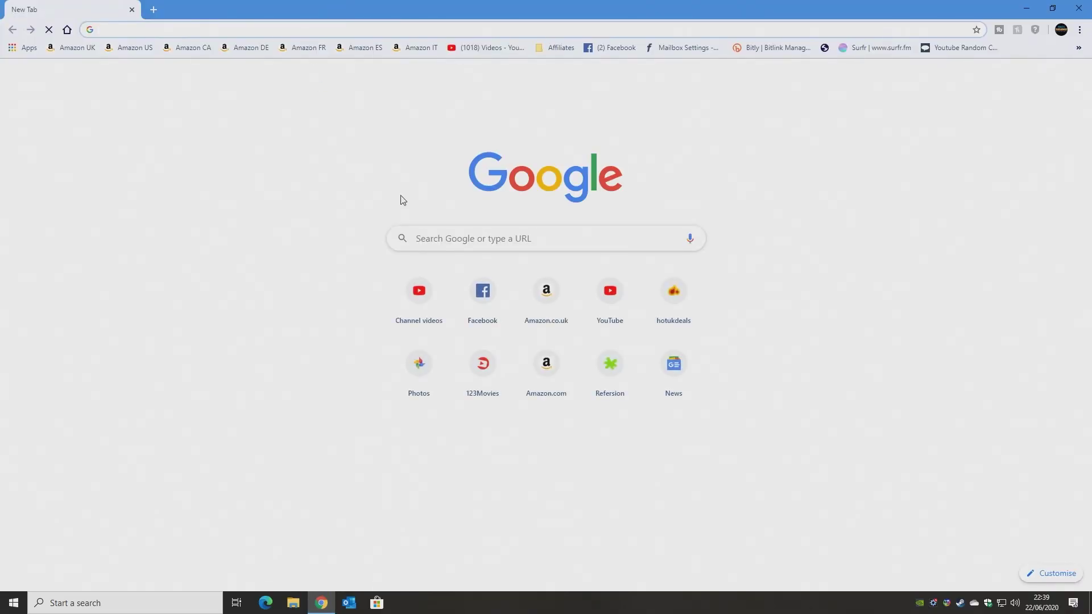
{"action": "type", "text": "nv"}
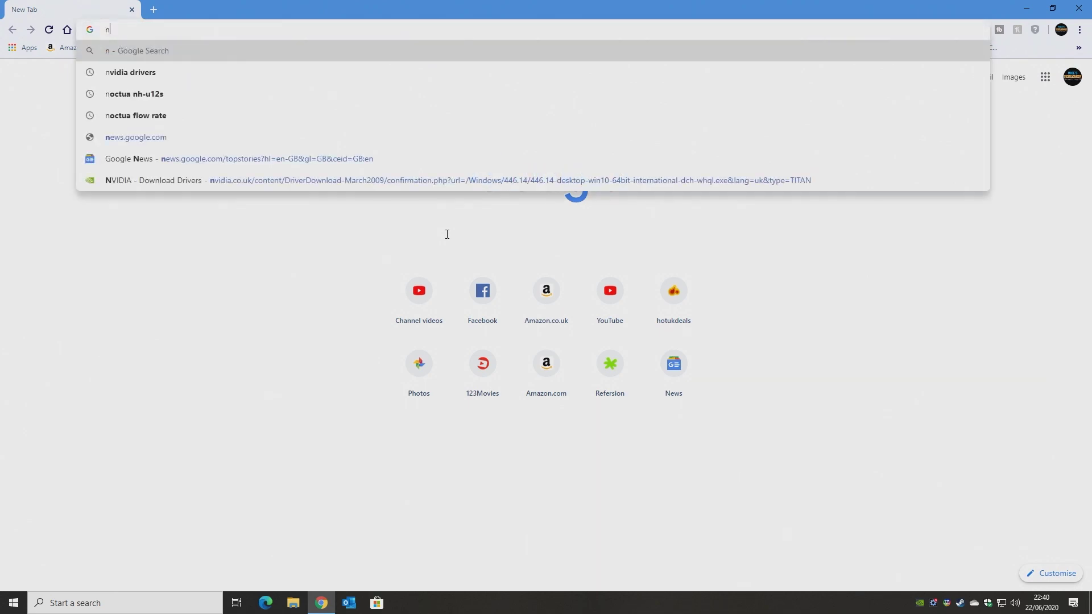
{"action": "type", "text": "idia"}
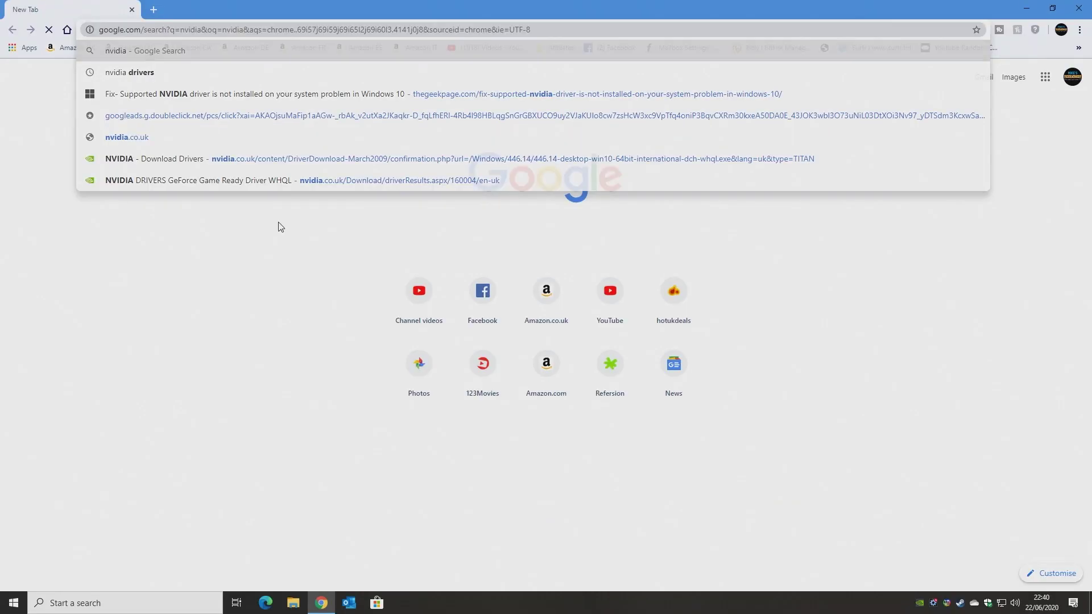
{"action": "key", "text": "Return"}
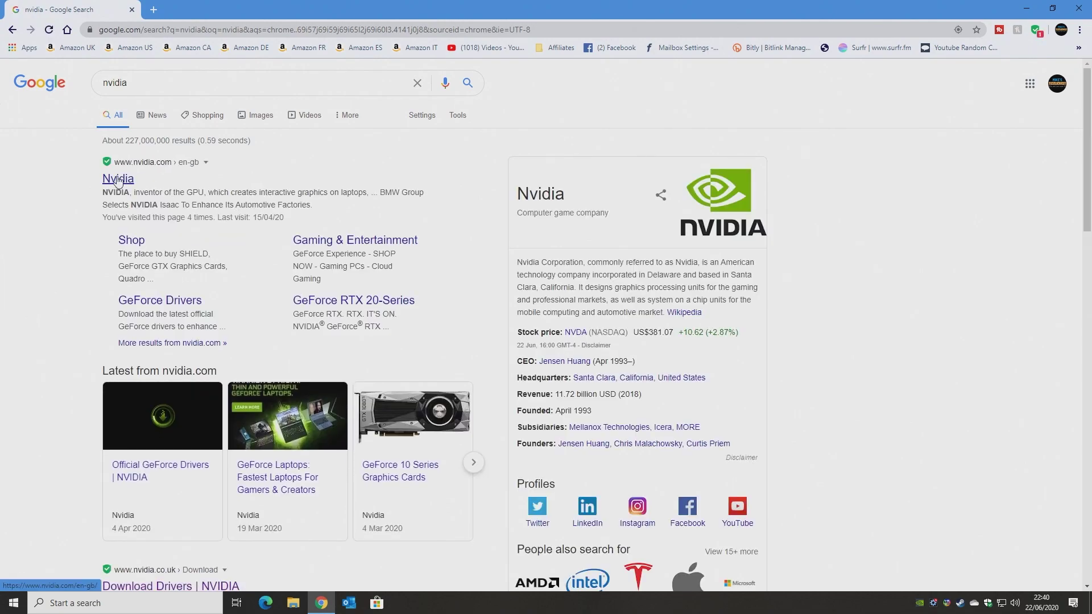
Open the official Nvidia website from the search results and go to its GeForce Drivers page.
{"action": "left_click", "coordinate": [118, 180]}
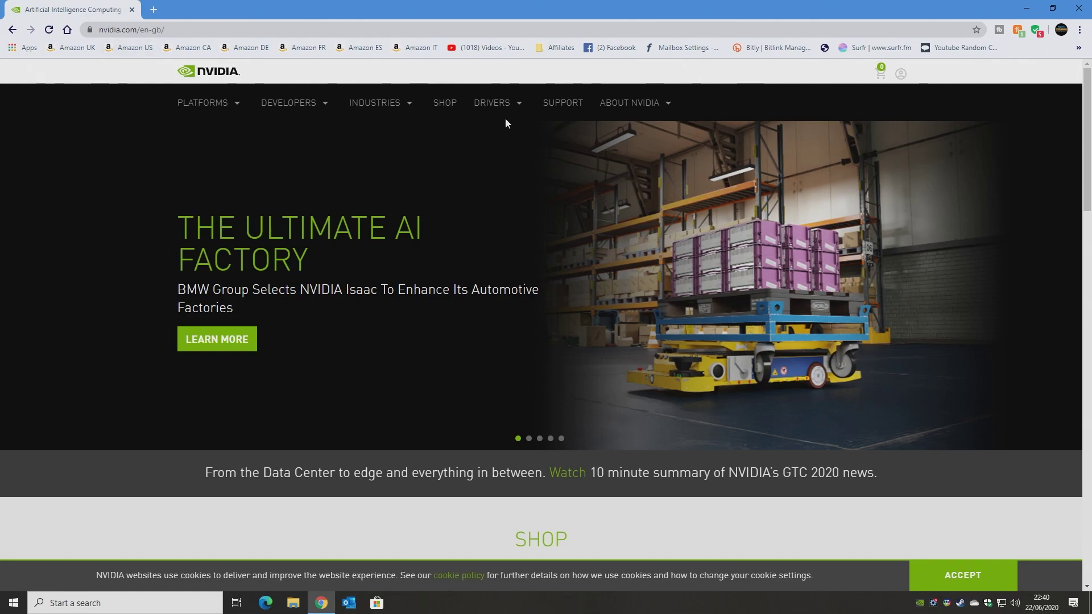
{"action": "mouse_move", "coordinate": [496, 108]}
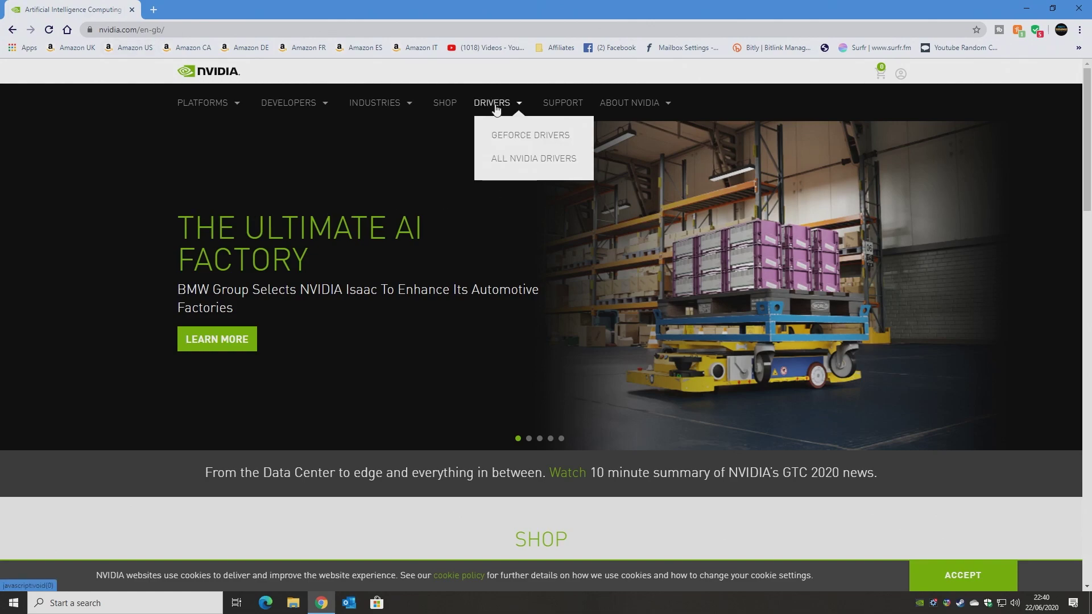
{"action": "left_click", "coordinate": [509, 141]}
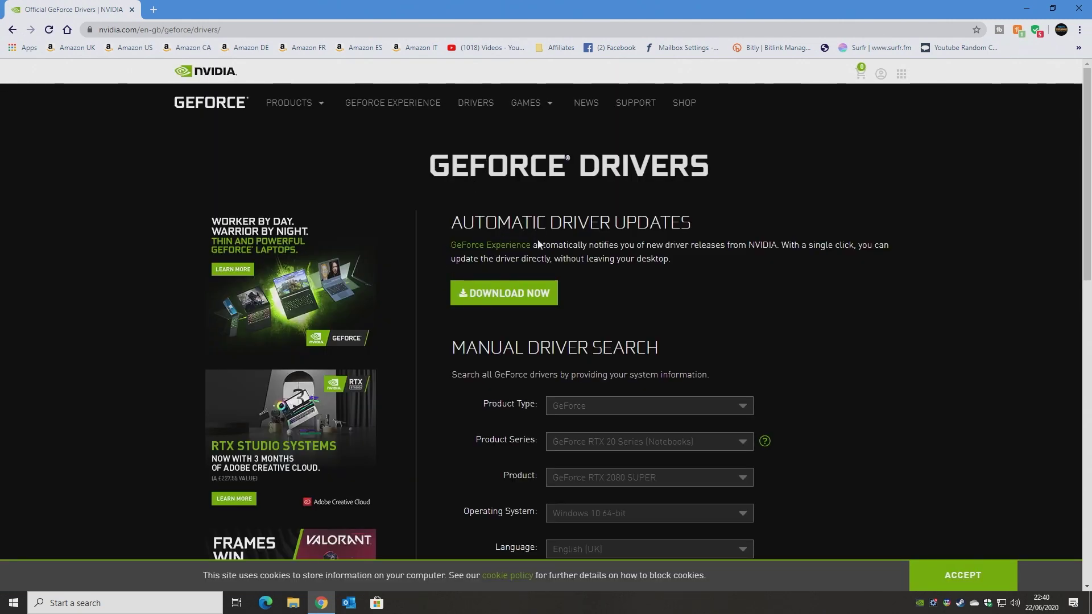
Set the manual driver search to product type GeForce, series GeForce 16 Series and product GeForce GTX 1650 SUPER.
{"action": "scroll", "coordinate": [495, 302], "scroll_direction": "down", "scroll_amount": 1}
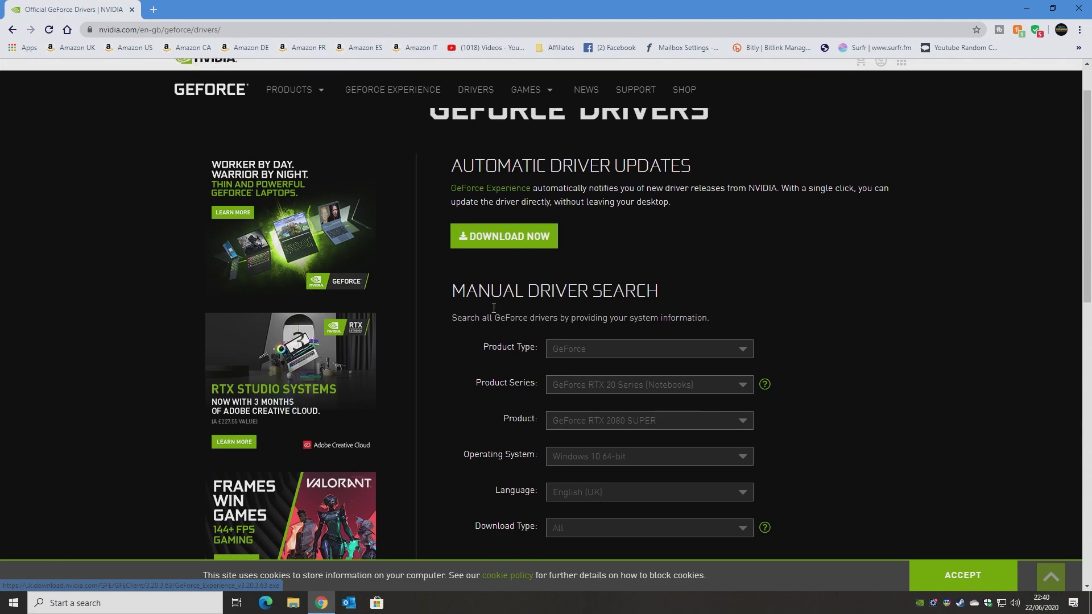
{"action": "left_click", "coordinate": [572, 350]}
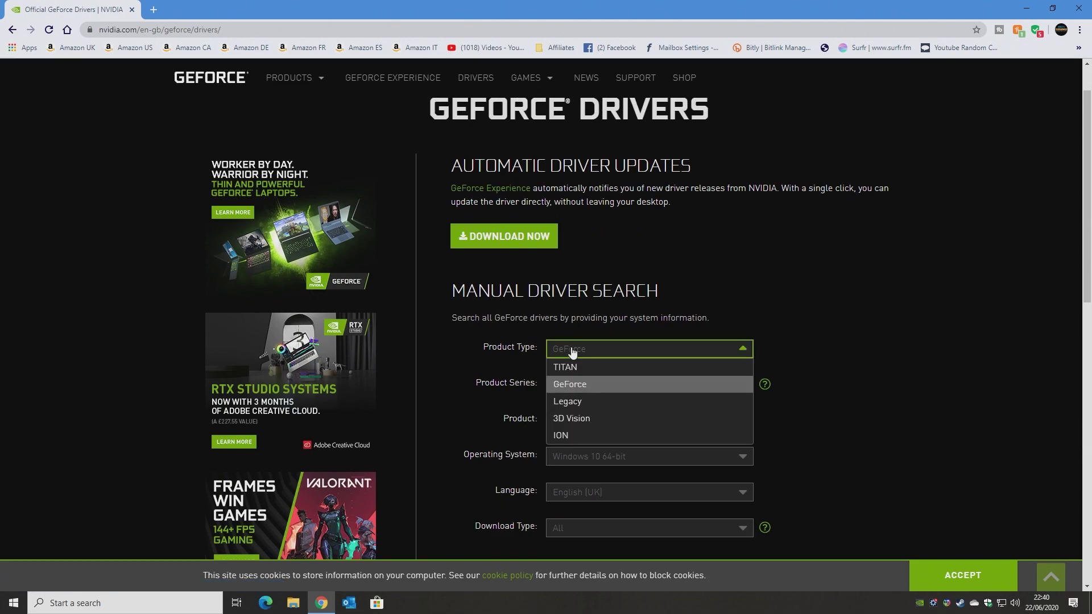
{"action": "left_click", "coordinate": [565, 385]}
{"action": "left_click", "coordinate": [576, 386]}
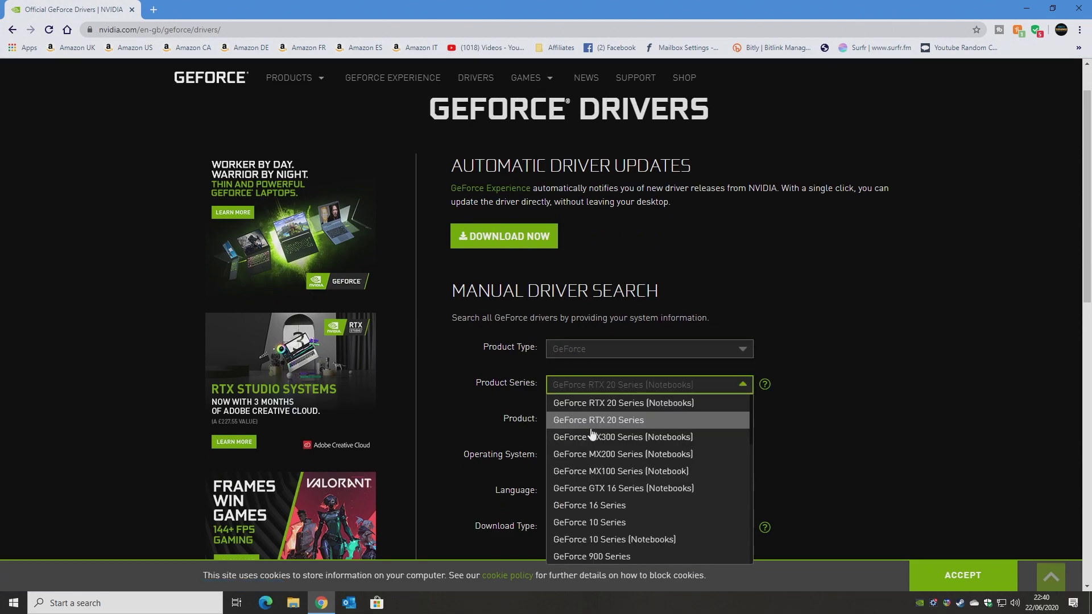
{"action": "scroll", "coordinate": [586, 432], "scroll_direction": "down", "scroll_amount": 3}
{"action": "scroll", "coordinate": [581, 432], "scroll_direction": "up", "scroll_amount": 1}
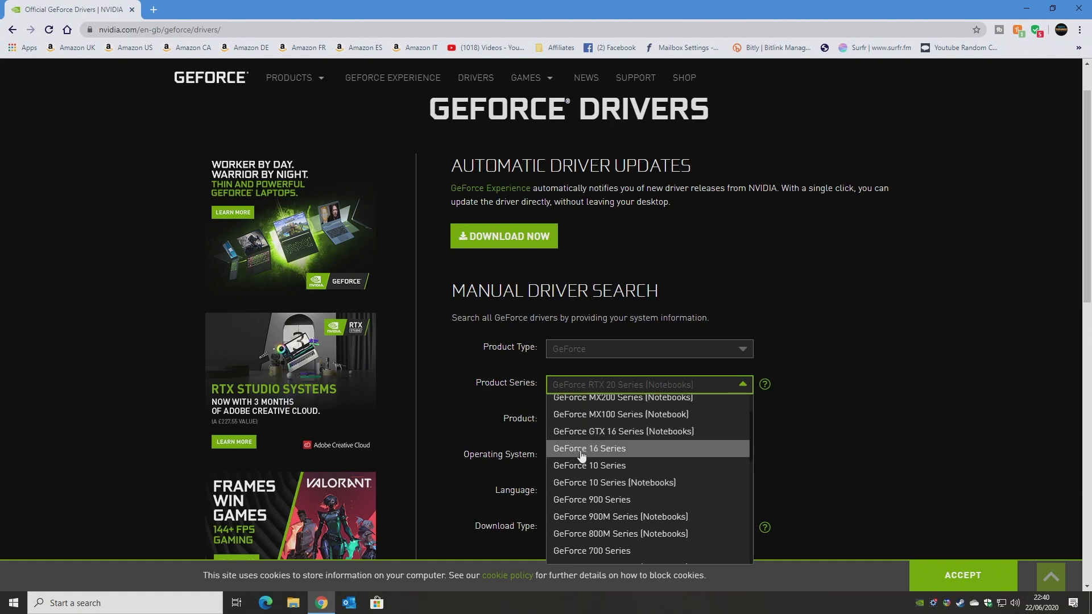
{"action": "left_click", "coordinate": [581, 455]}
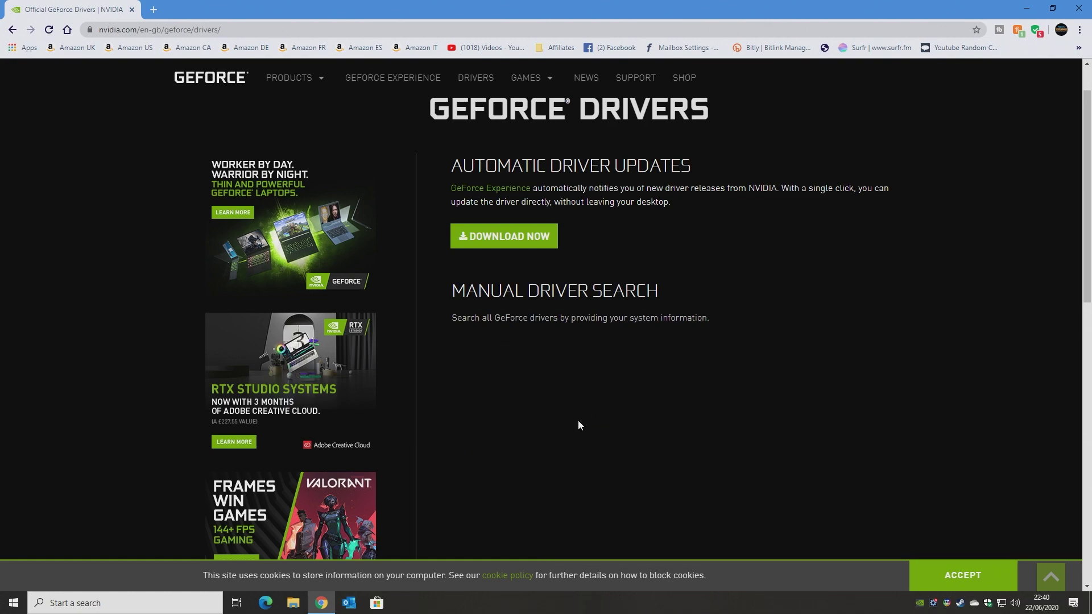
{"action": "left_click", "coordinate": [584, 428]}
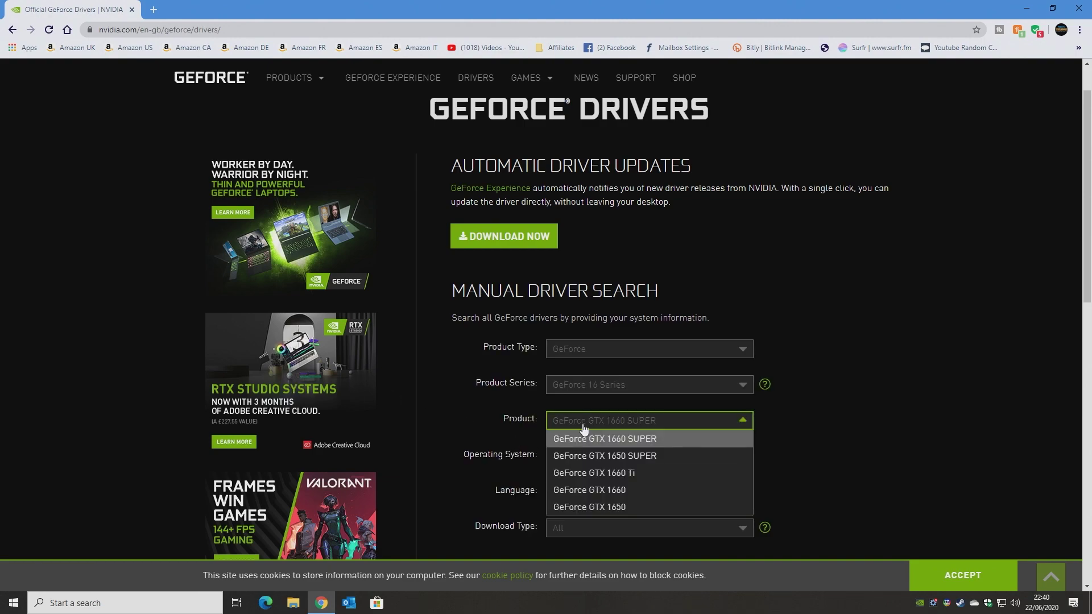
{"action": "left_click", "coordinate": [587, 458]}
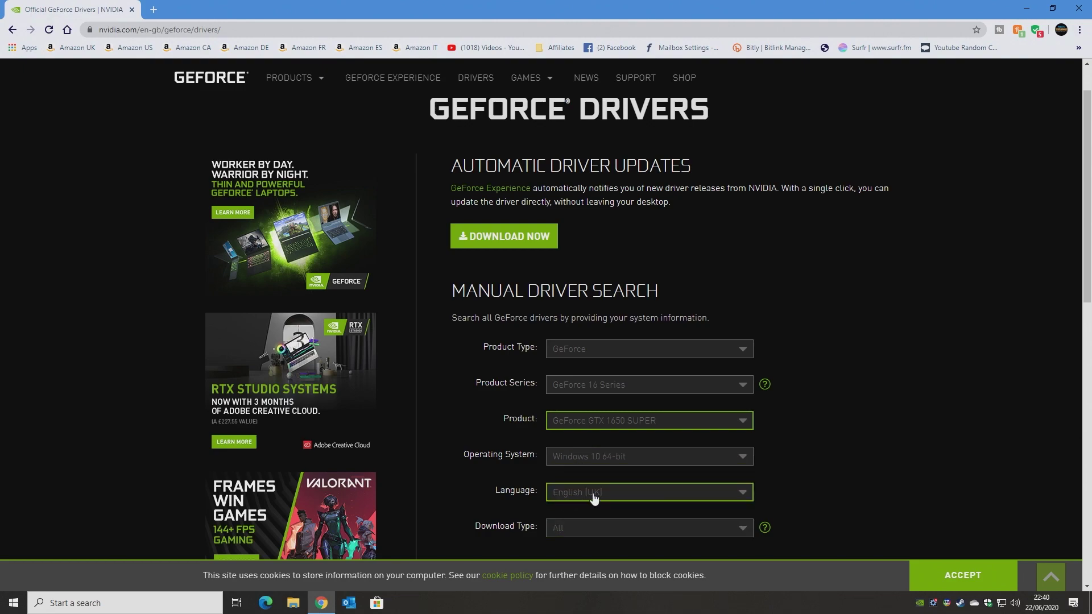
Start the manual driver search and look through the listed GeForce driver results.
{"action": "scroll", "coordinate": [804, 489], "scroll_direction": "down", "scroll_amount": 2}
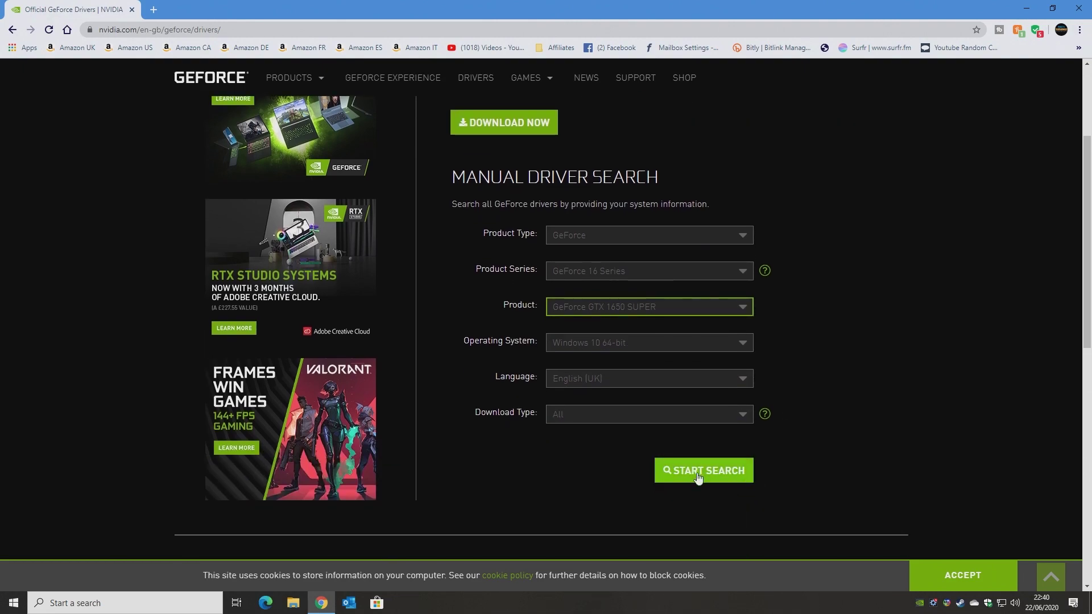
{"action": "left_click", "coordinate": [699, 477]}
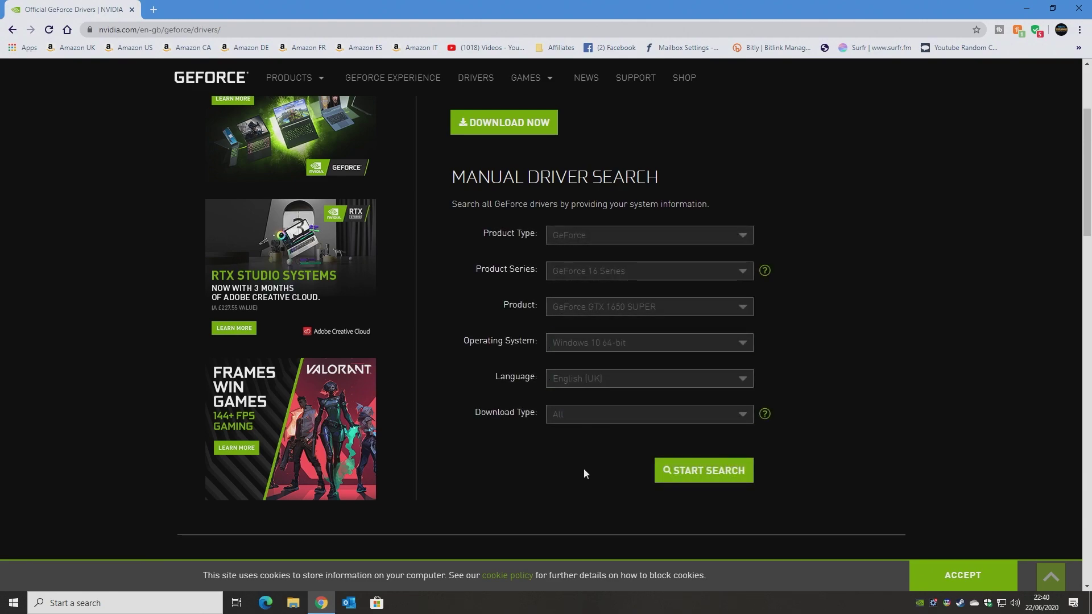
{"action": "scroll", "coordinate": [581, 476], "scroll_direction": "down", "scroll_amount": 2}
{"action": "scroll", "coordinate": [462, 245], "scroll_direction": "up", "scroll_amount": 1}
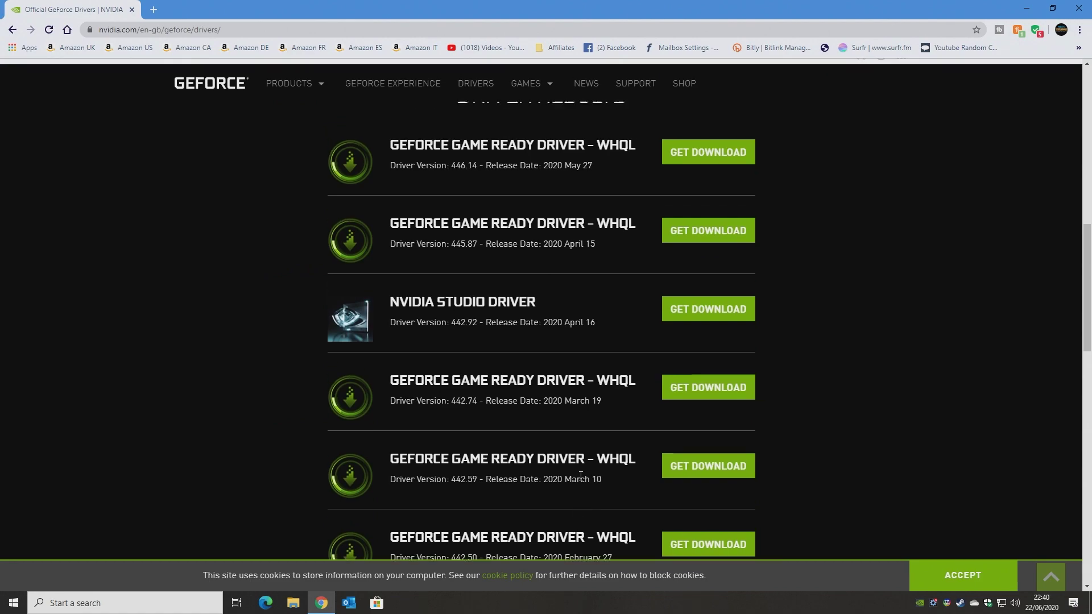